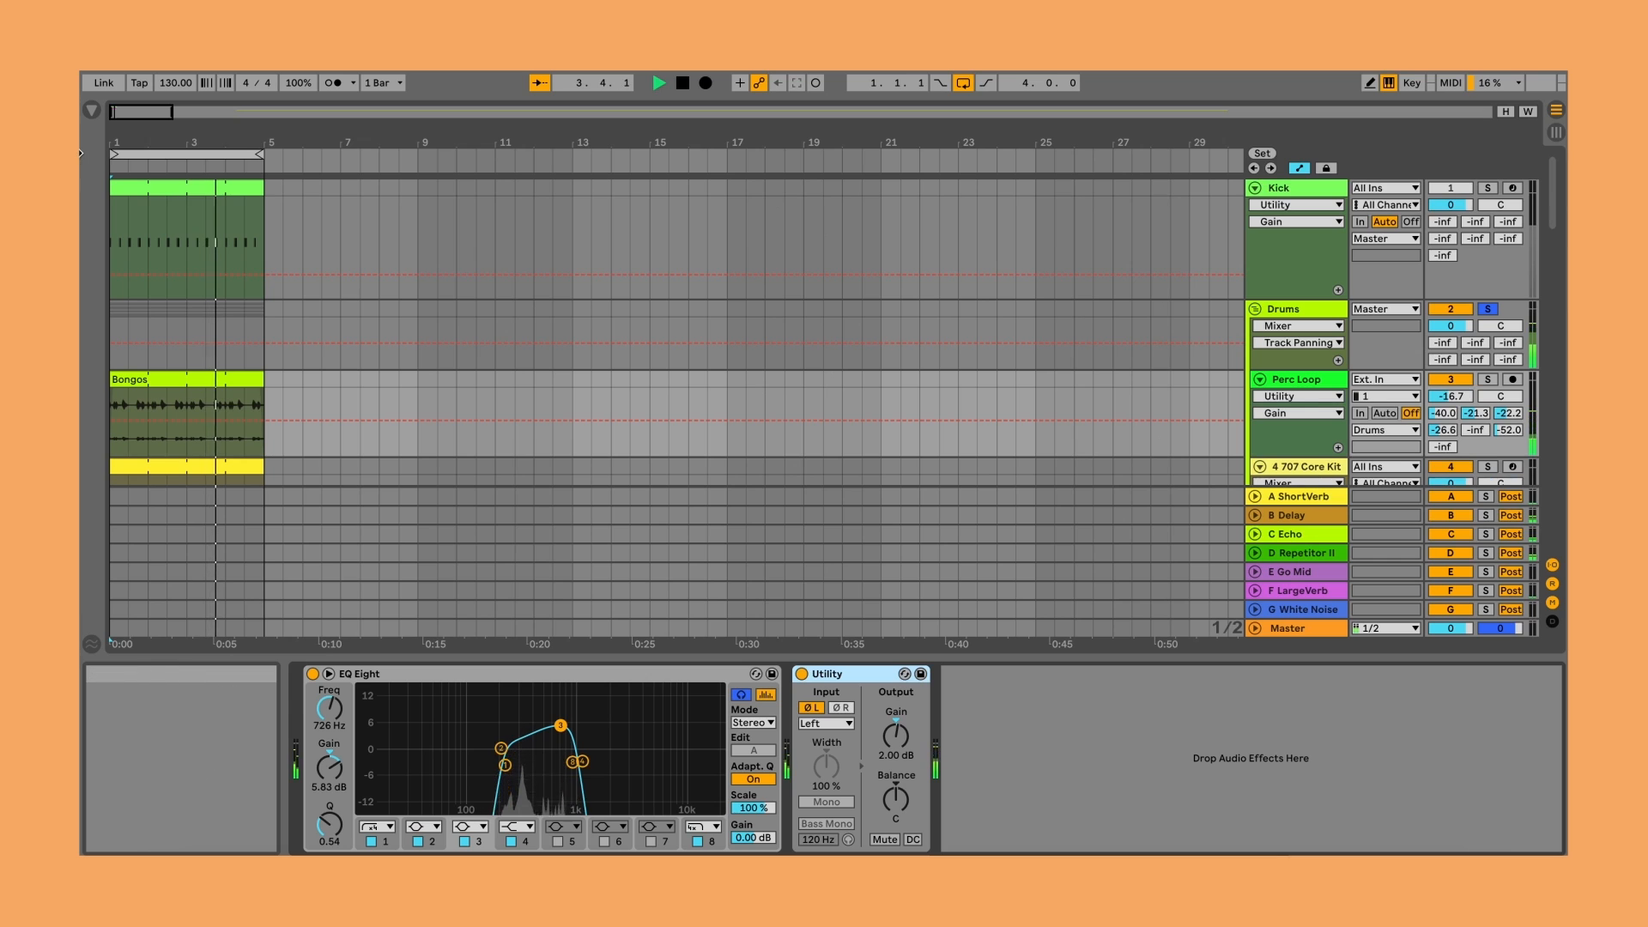
- Search the browser for "beat", load Beat Repeat onto the Perc Loop track and start playback
left_click(91, 111)
left_click(187, 115)
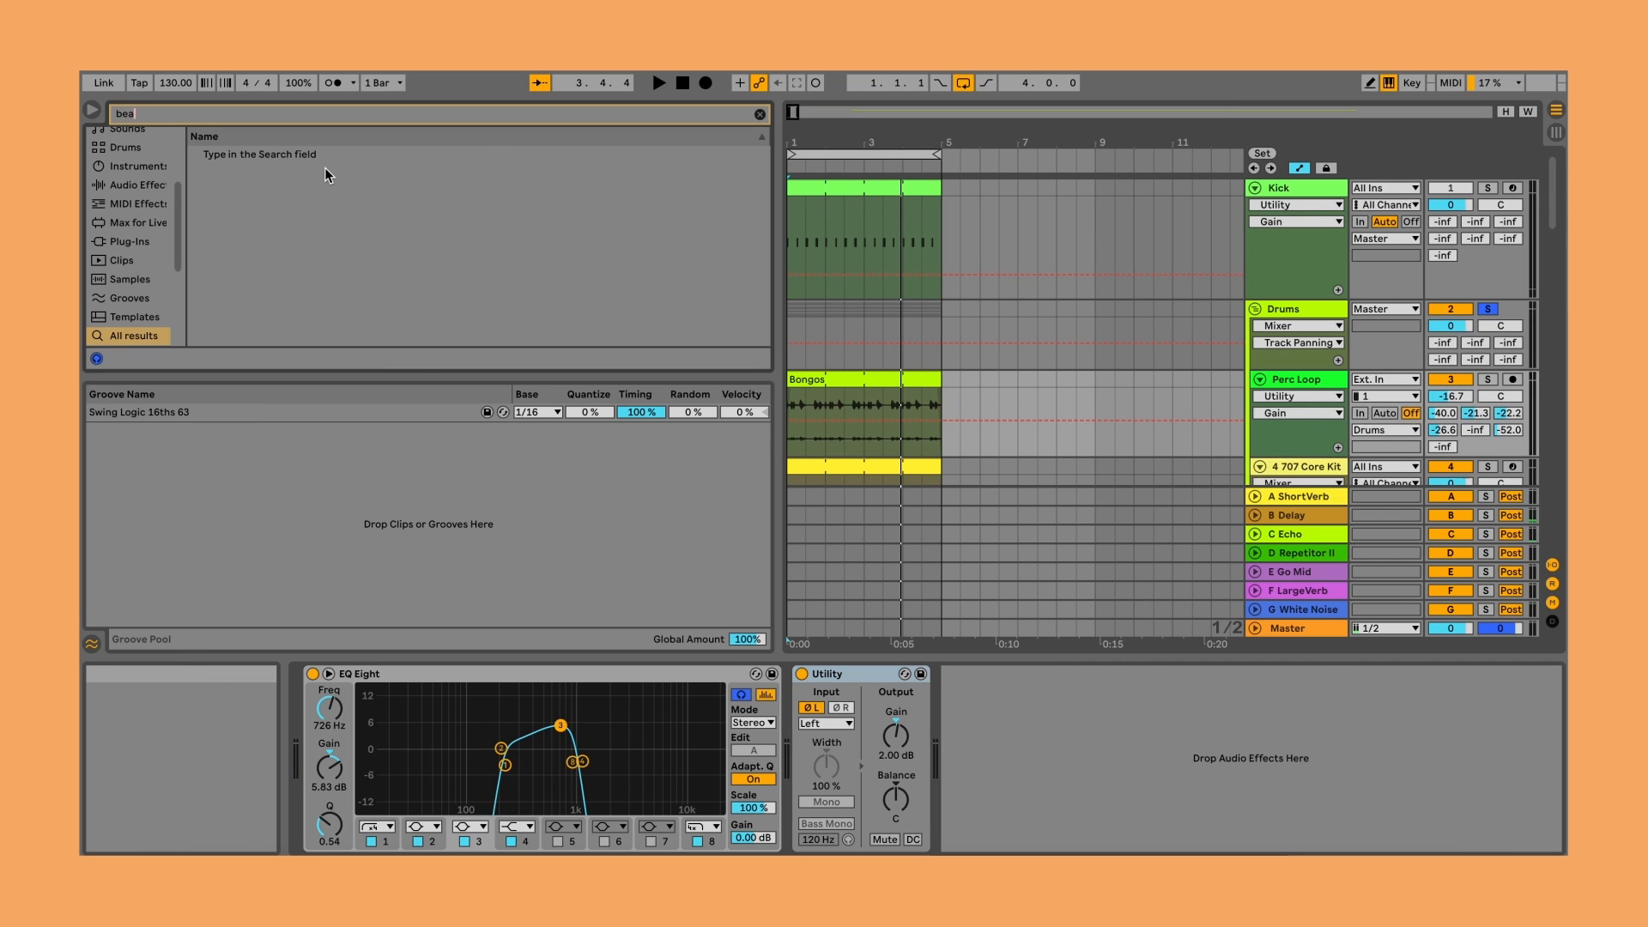
type("beat")
left_click(269, 159)
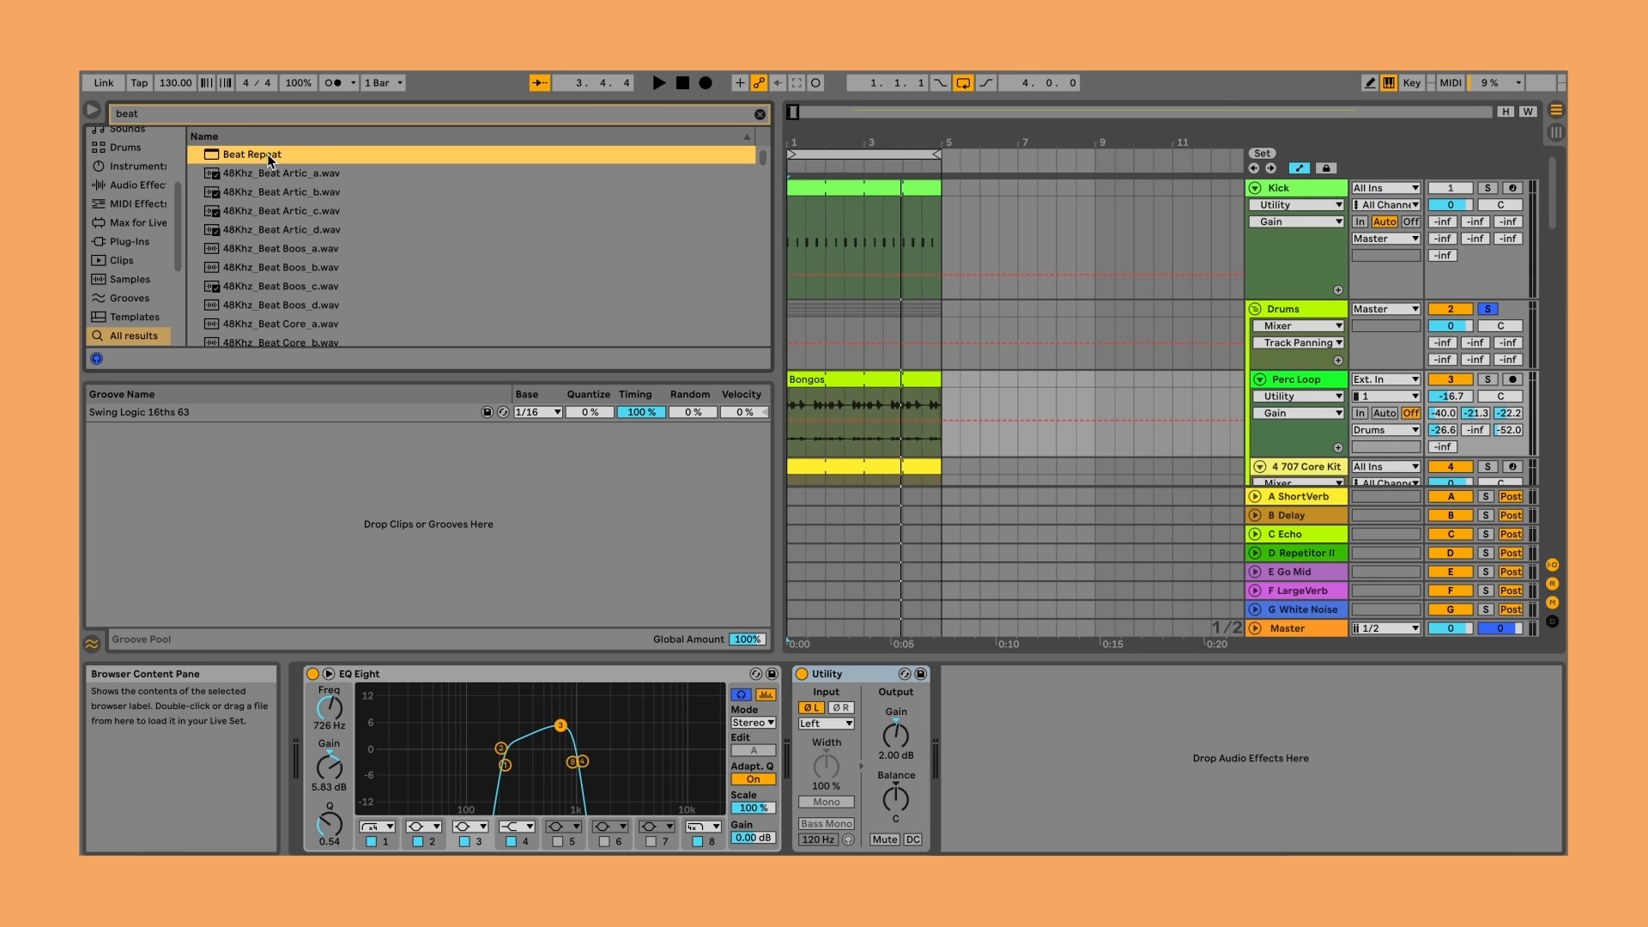
double_click(269, 159)
key("space")
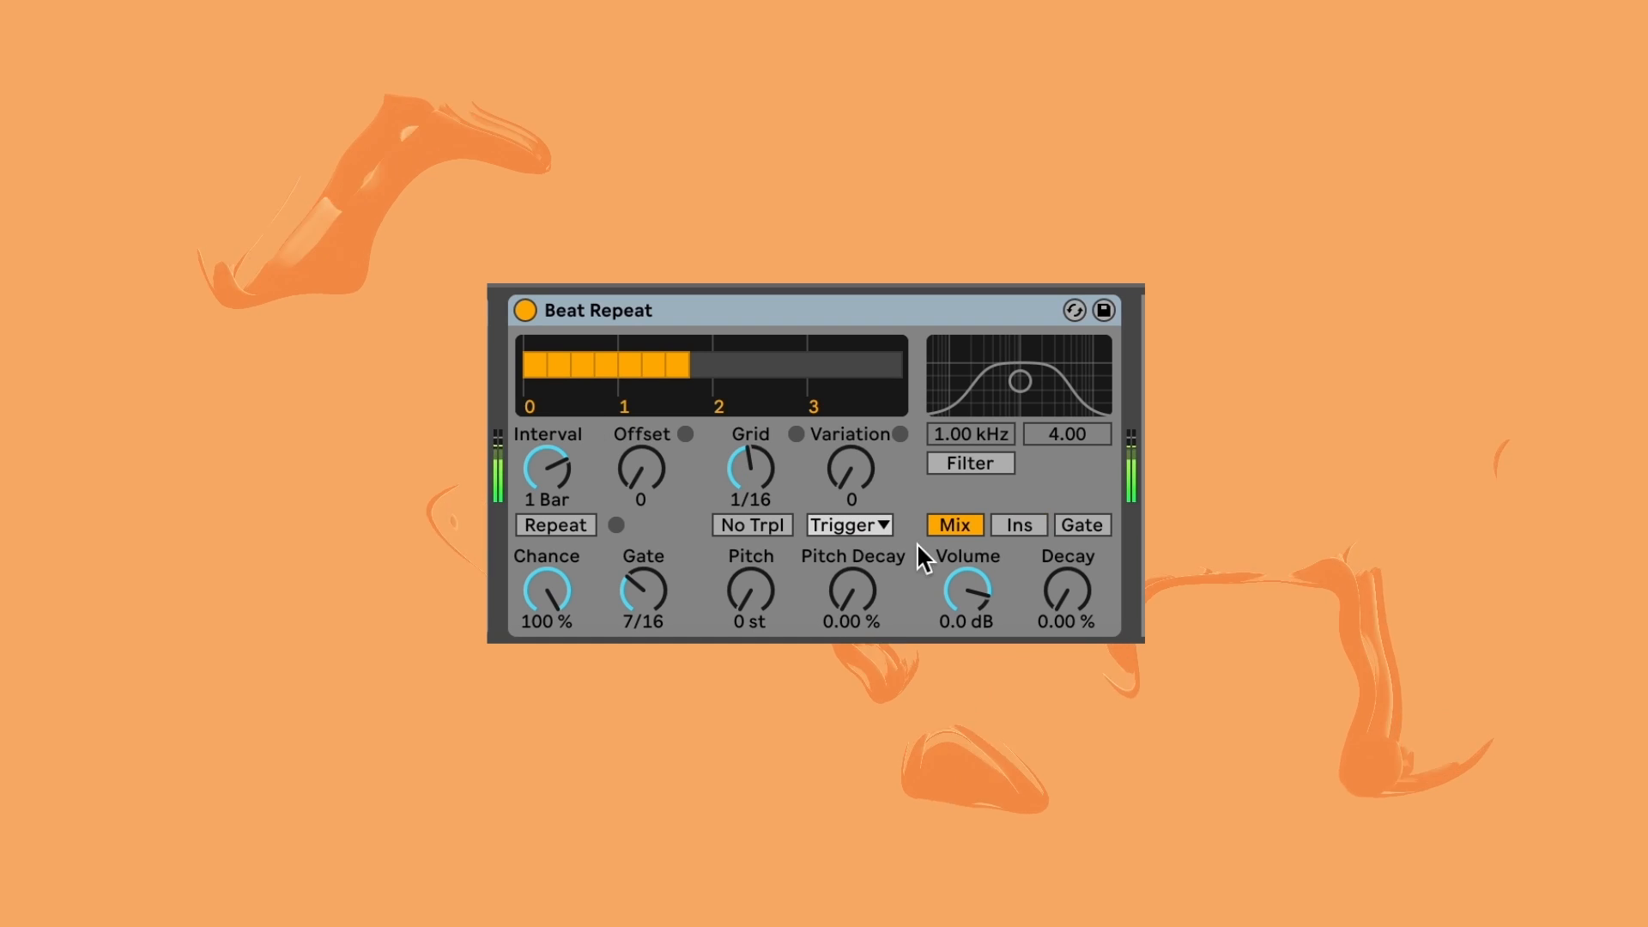
- Try Beat Repeat with Pitch Decay at 24.6 % and different Variation and Gate settings
left_click(849, 600)
mouse_move(850, 600)
left_mouse_down()
mouse_move(849, 549)
mouse_move(851, 601)
left_mouse_up()
mouse_move(845, 467)
left_mouse_down()
mouse_move(845, 442)
mouse_move(846, 467)
left_mouse_up()
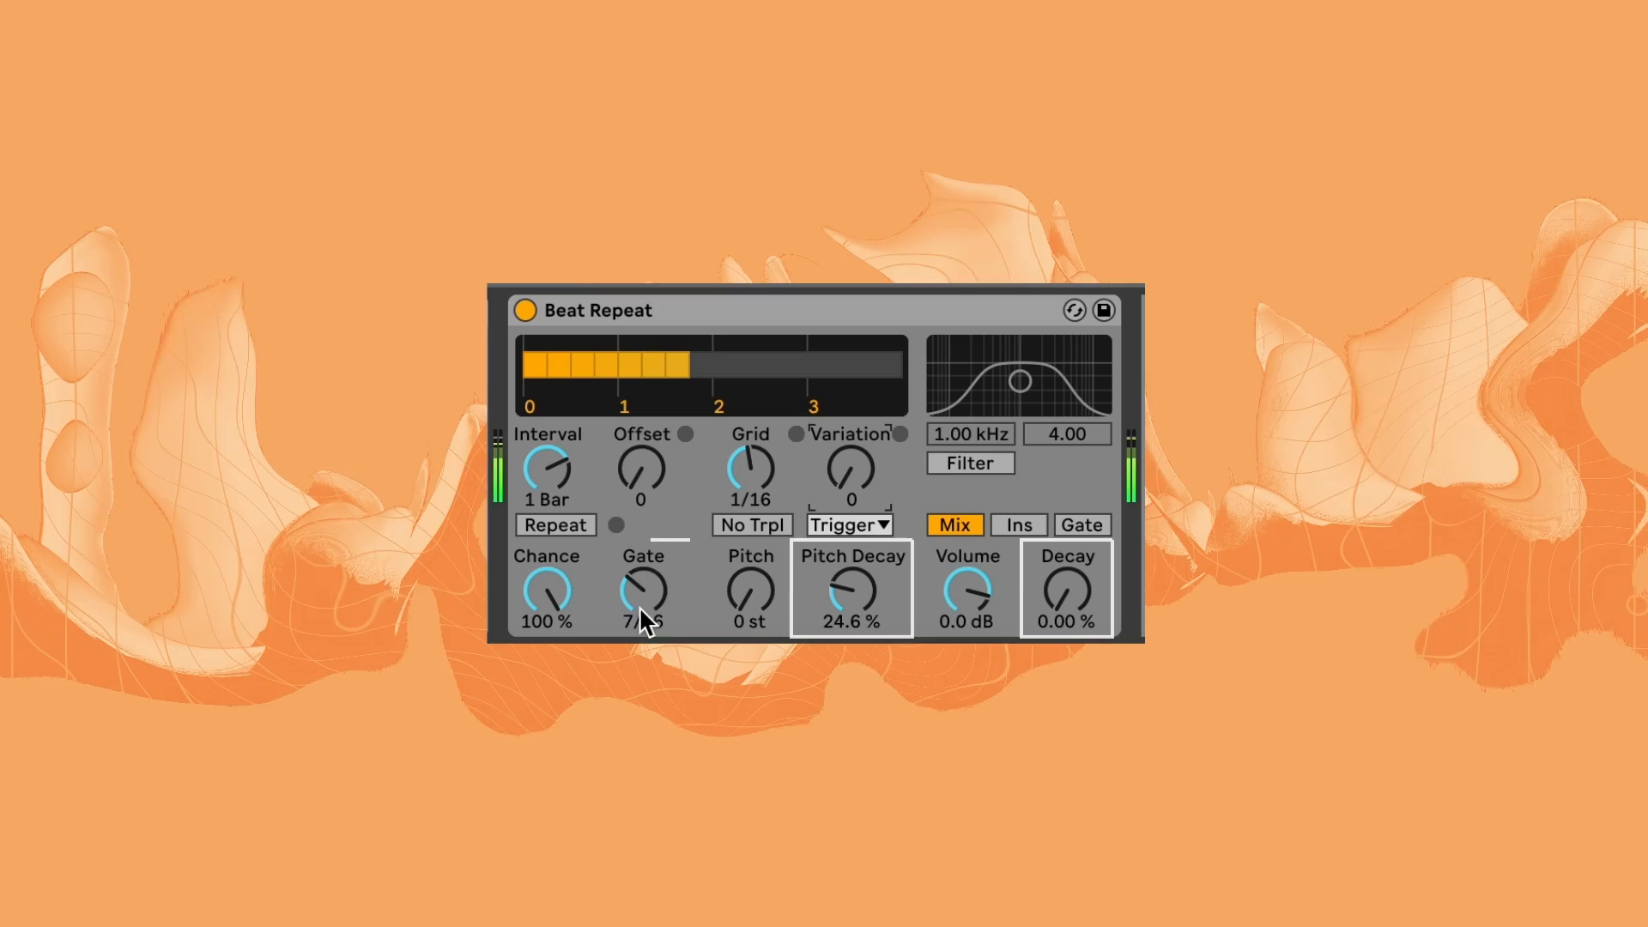
left_click_drag(637, 603, 563, 702)
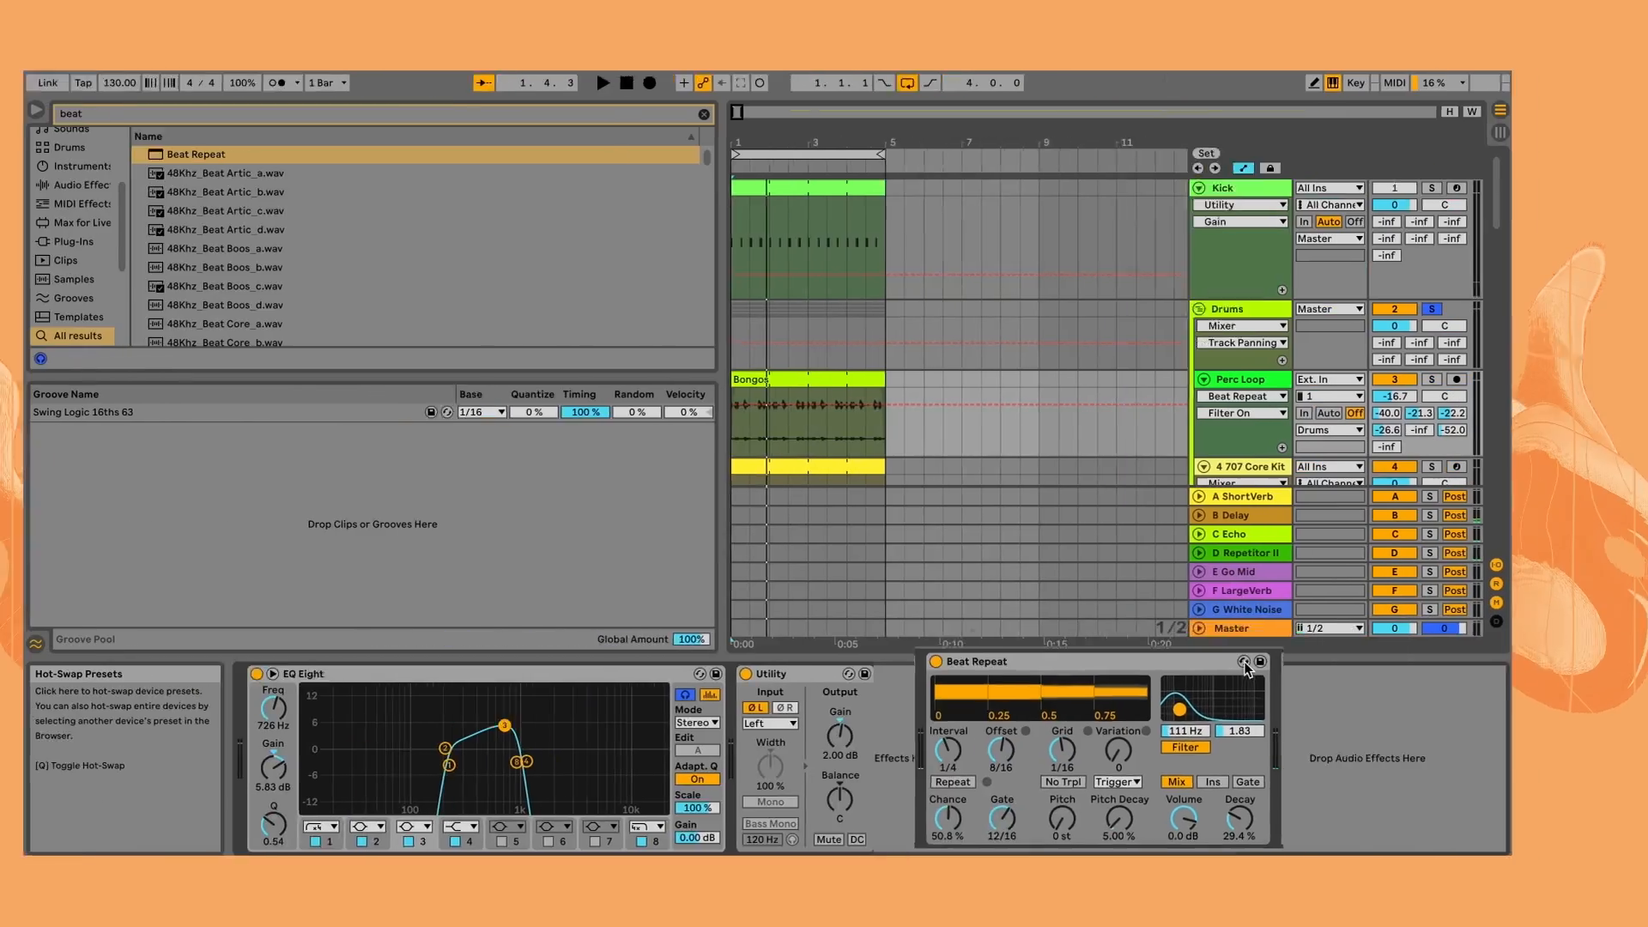
- Swap Beat Repeat on Perc Loop for the Microfillz.adv preset during playback and hide the browser
left_click(1242, 661)
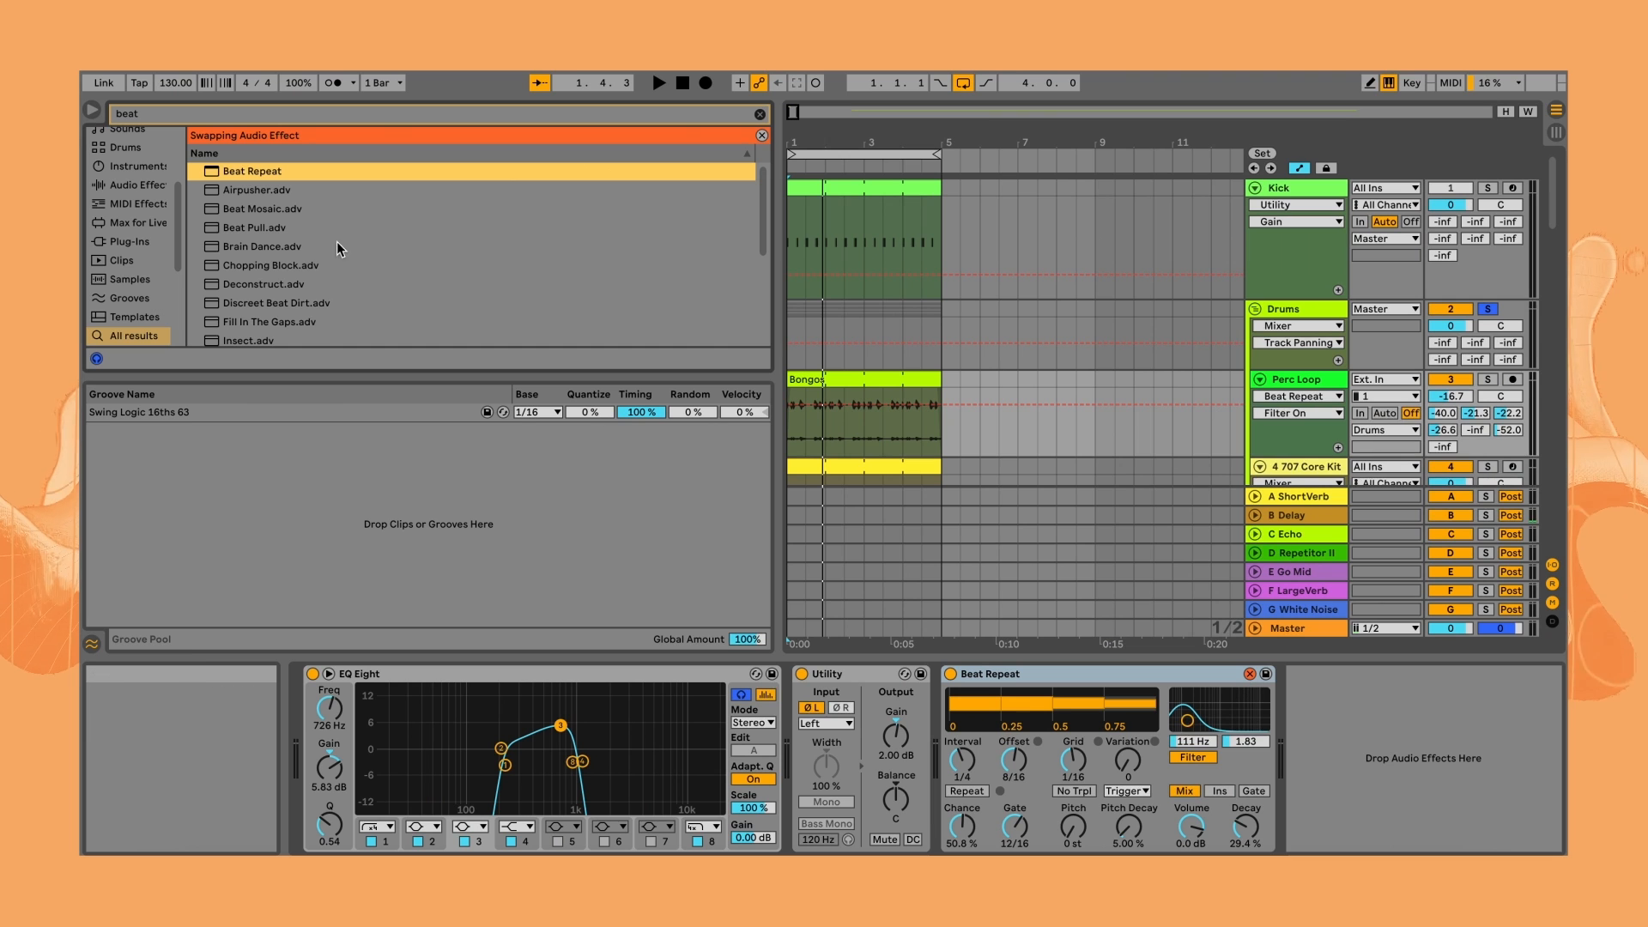
scroll(313, 239, "down", 1)
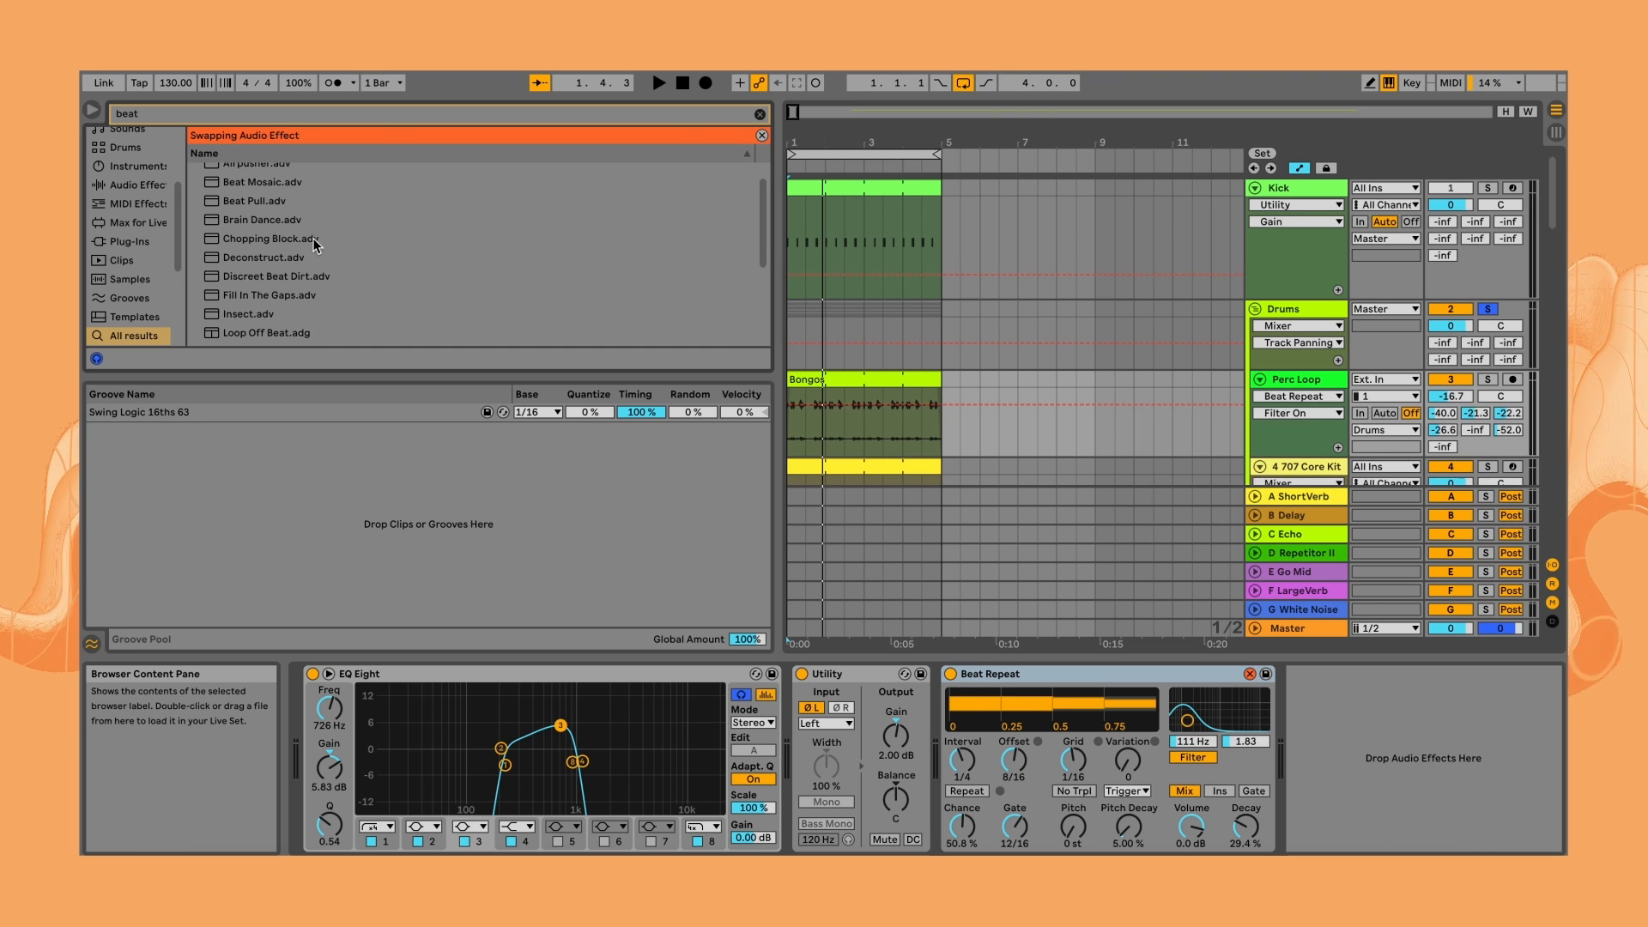
key("space")
scroll(315, 246, "down", 3)
double_click(270, 248)
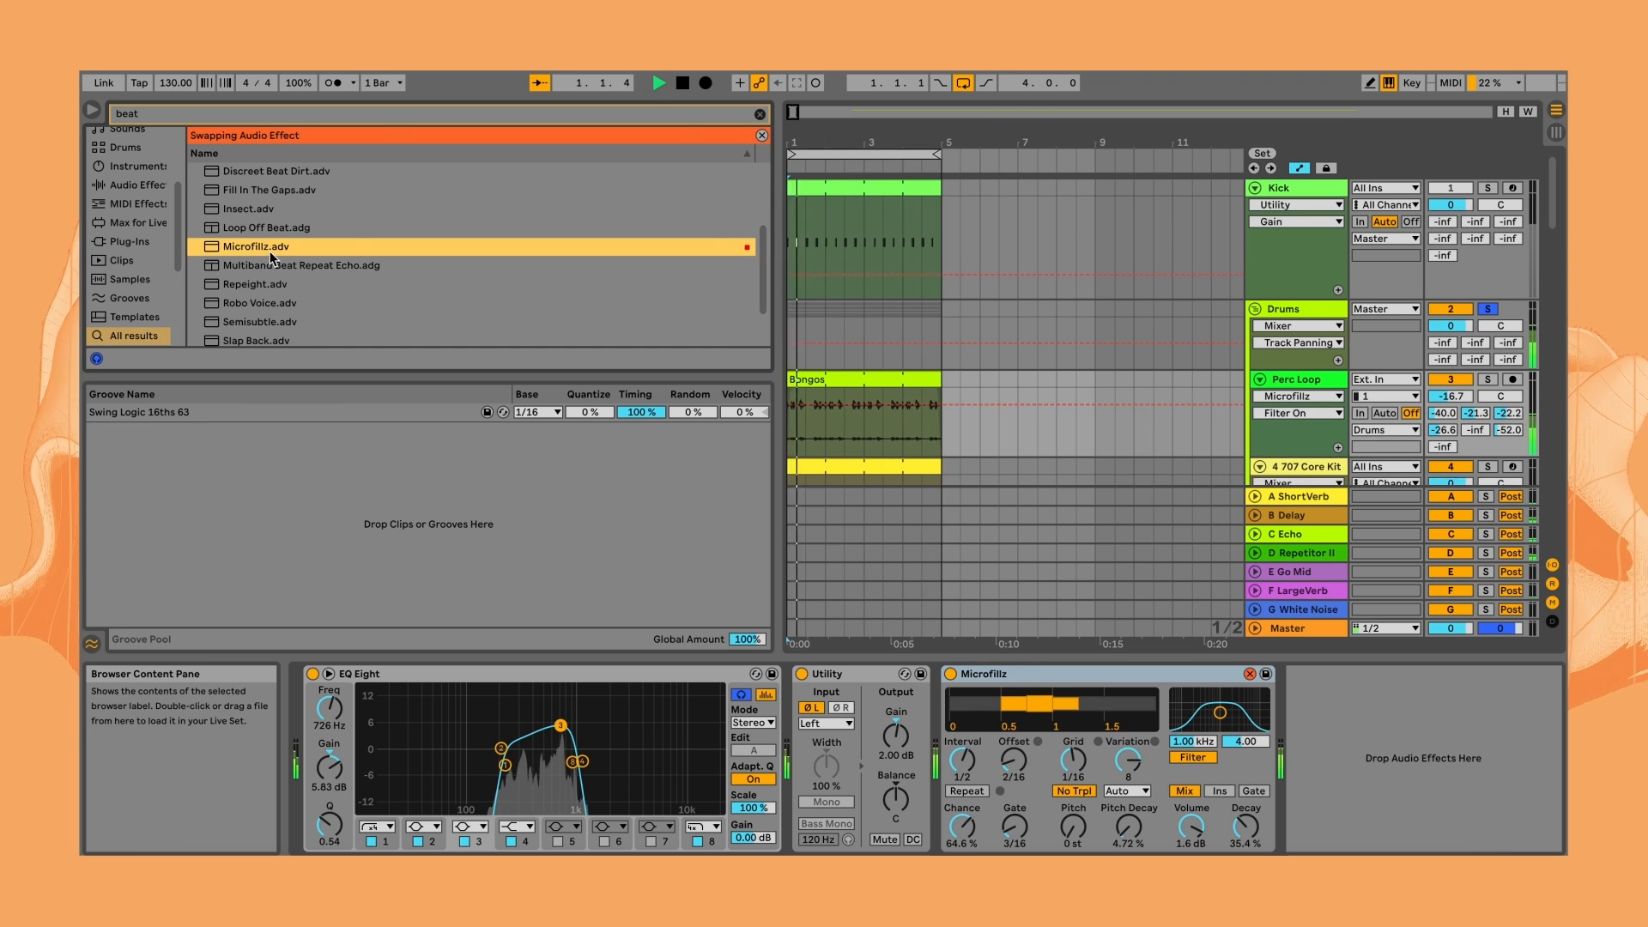
key("ctrl+alt+b")
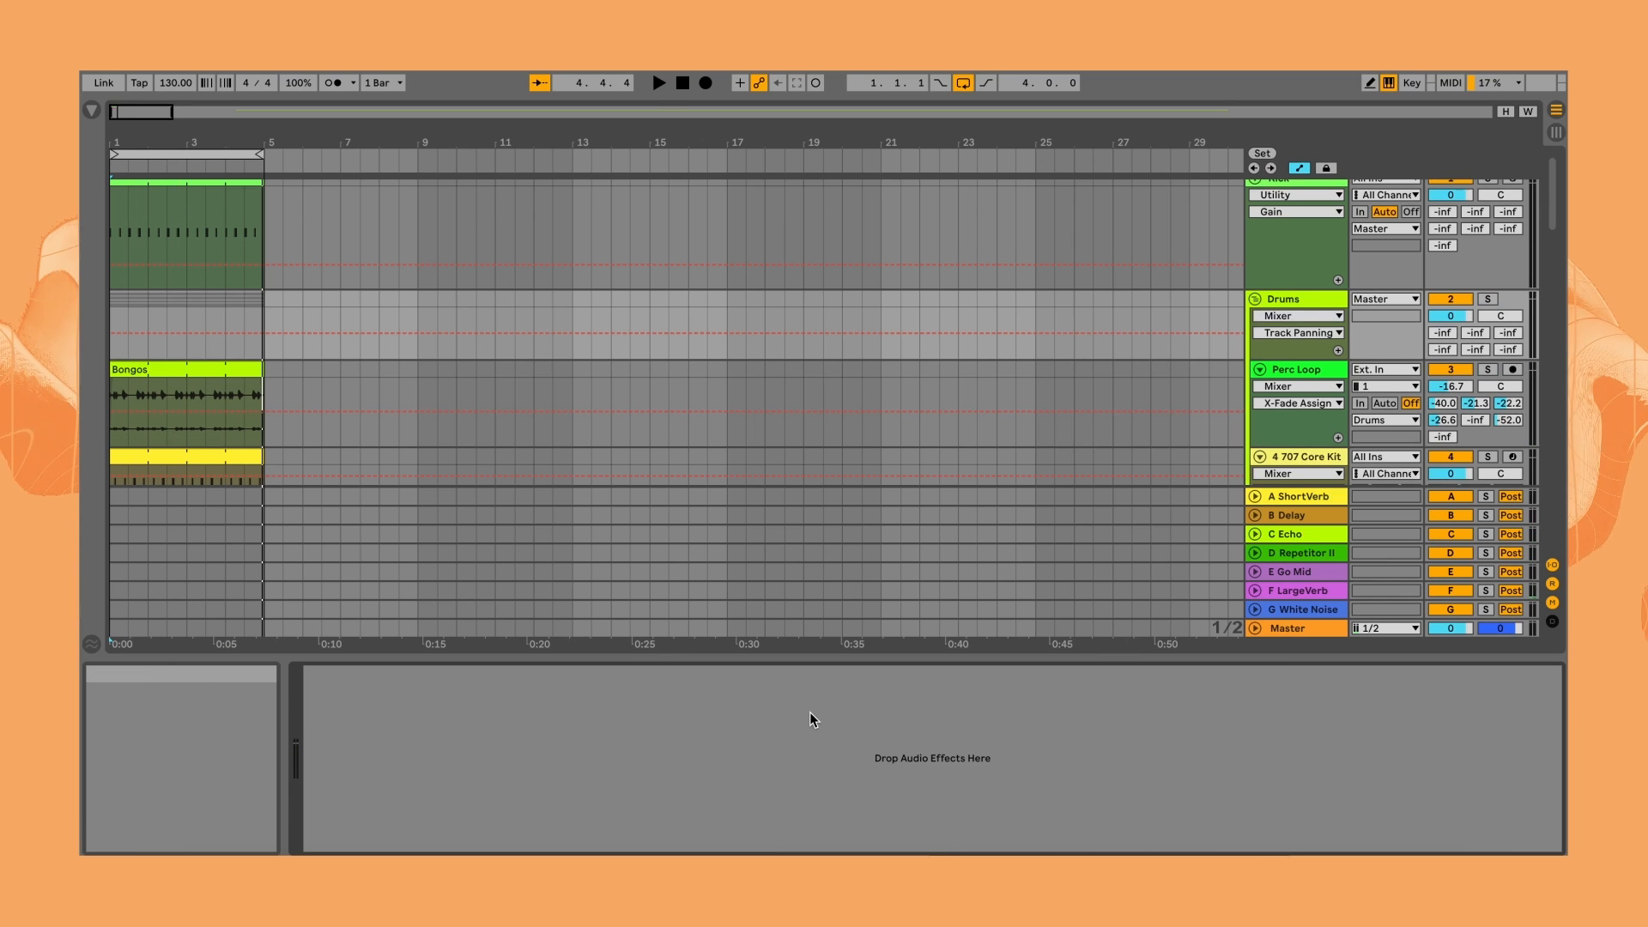
- Paste the Microfillz device onto the Drums group and play the group soloed
key("ctrl+v")
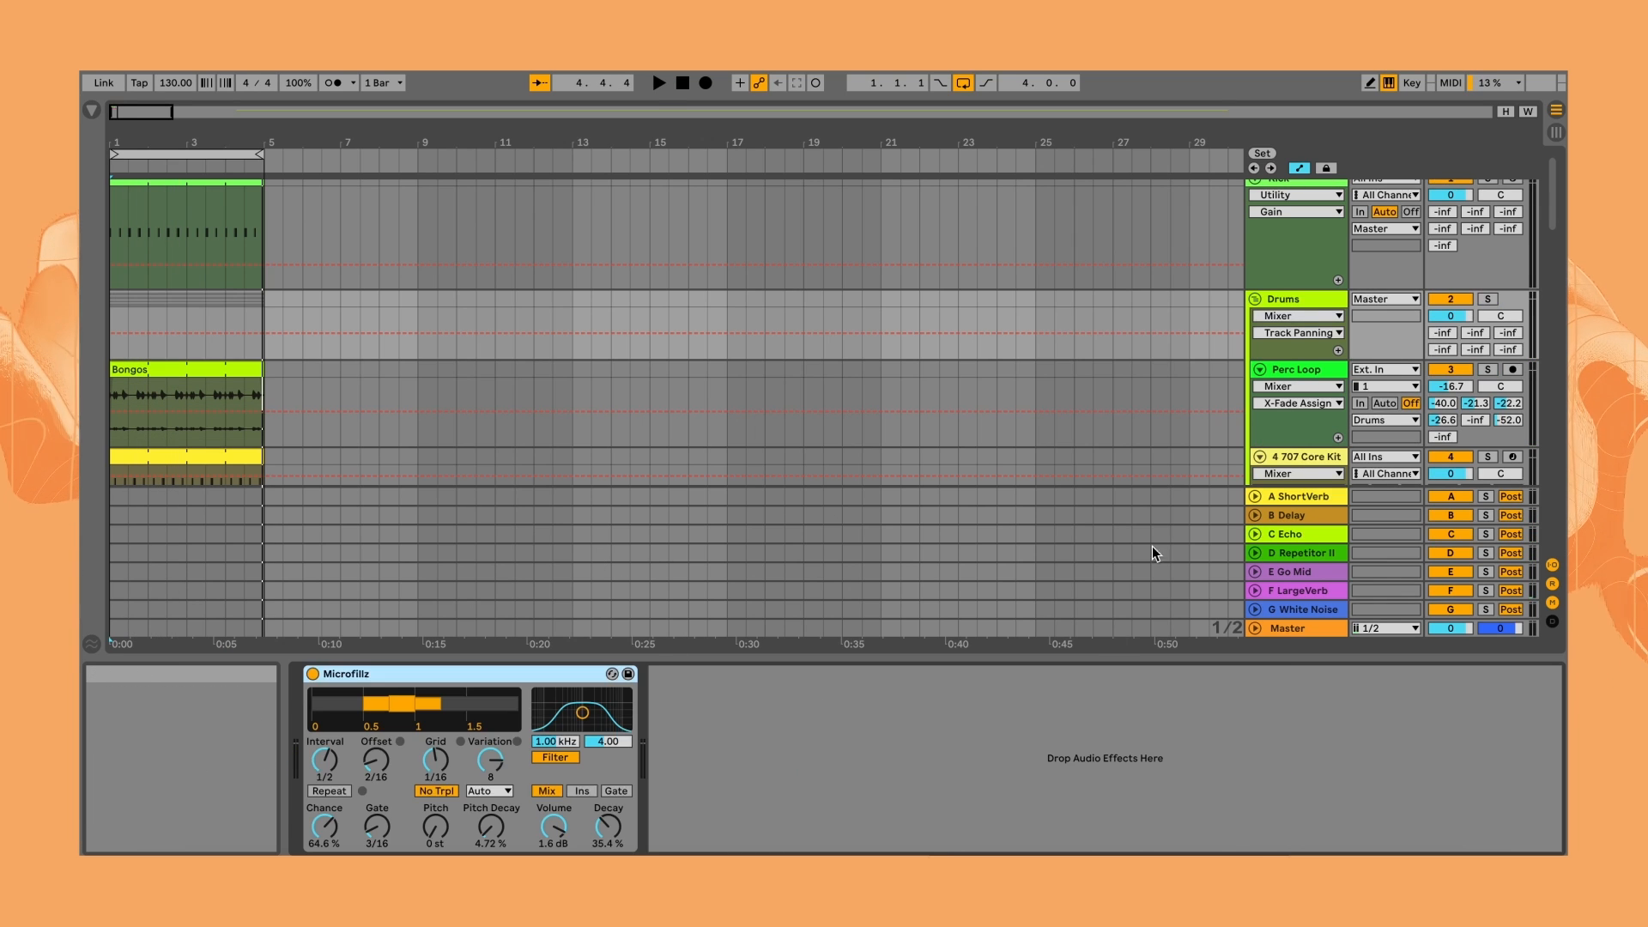
left_click(1488, 299)
key("space")
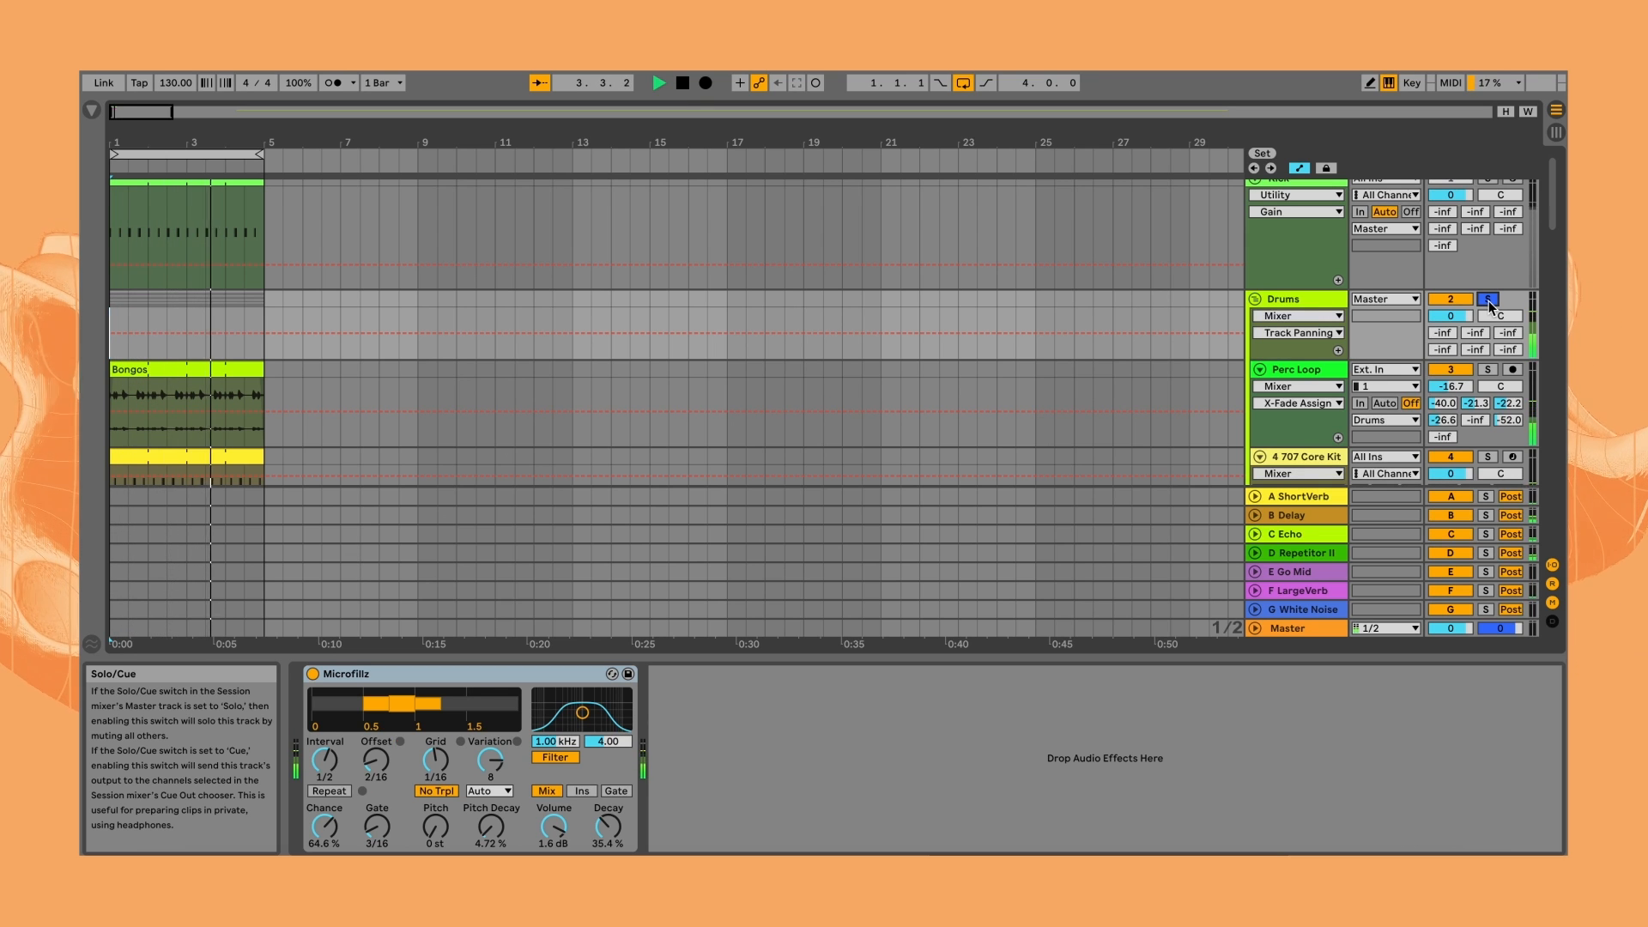
- Switch the Drums group's Microfillz device to Gate mode
left_click(1313, 286)
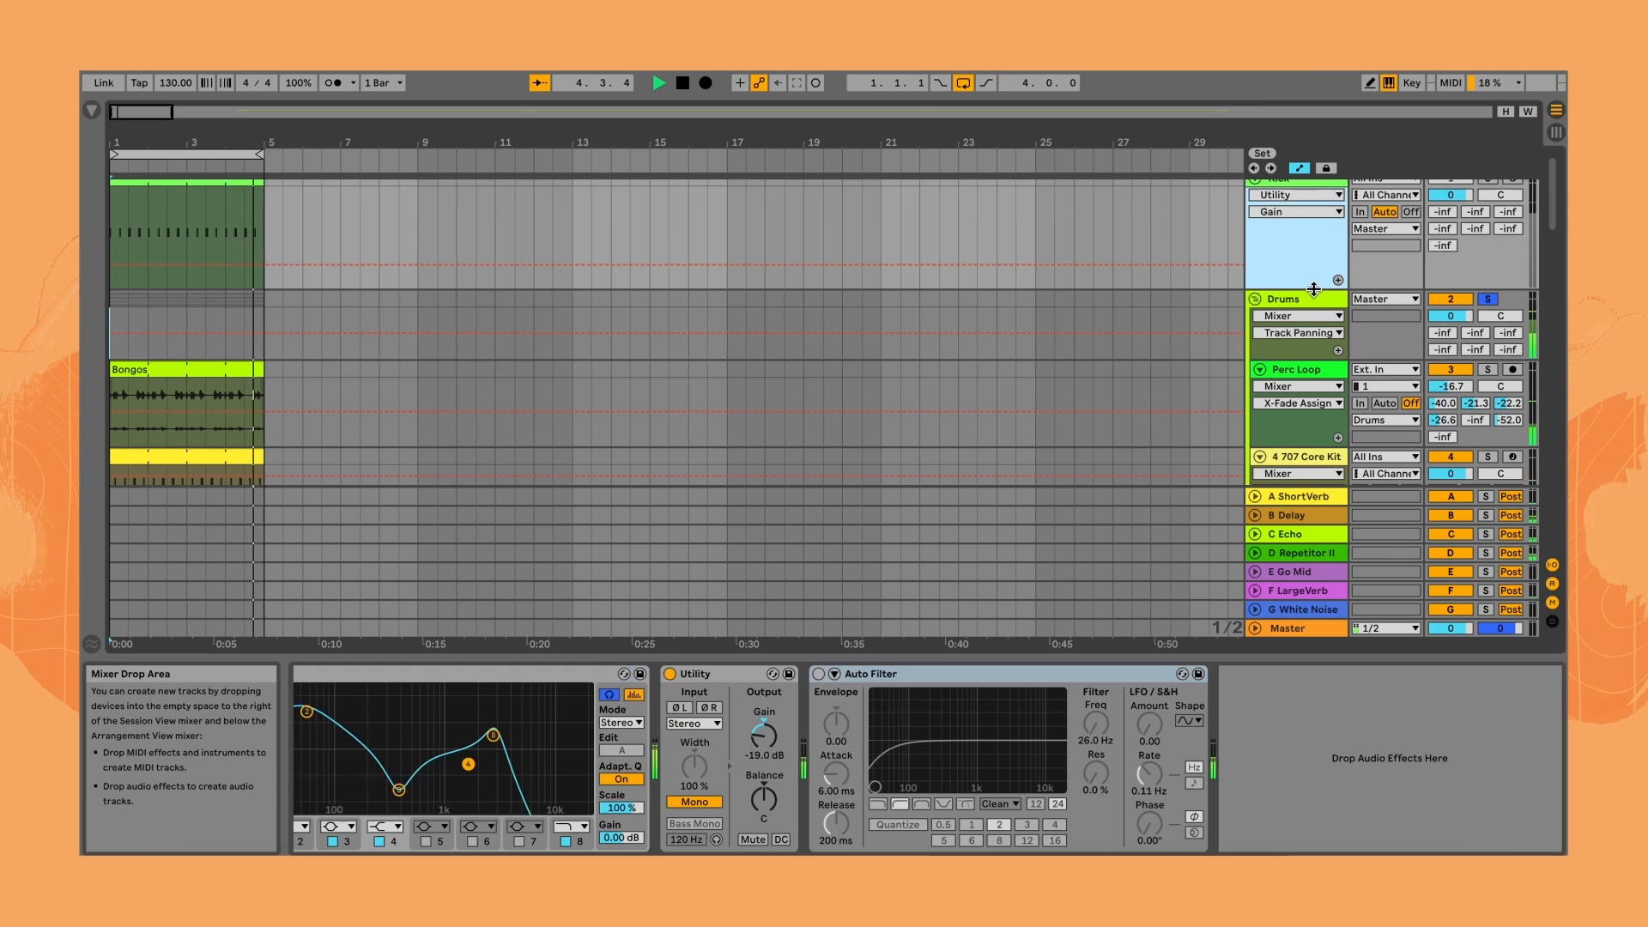
left_click(1317, 298)
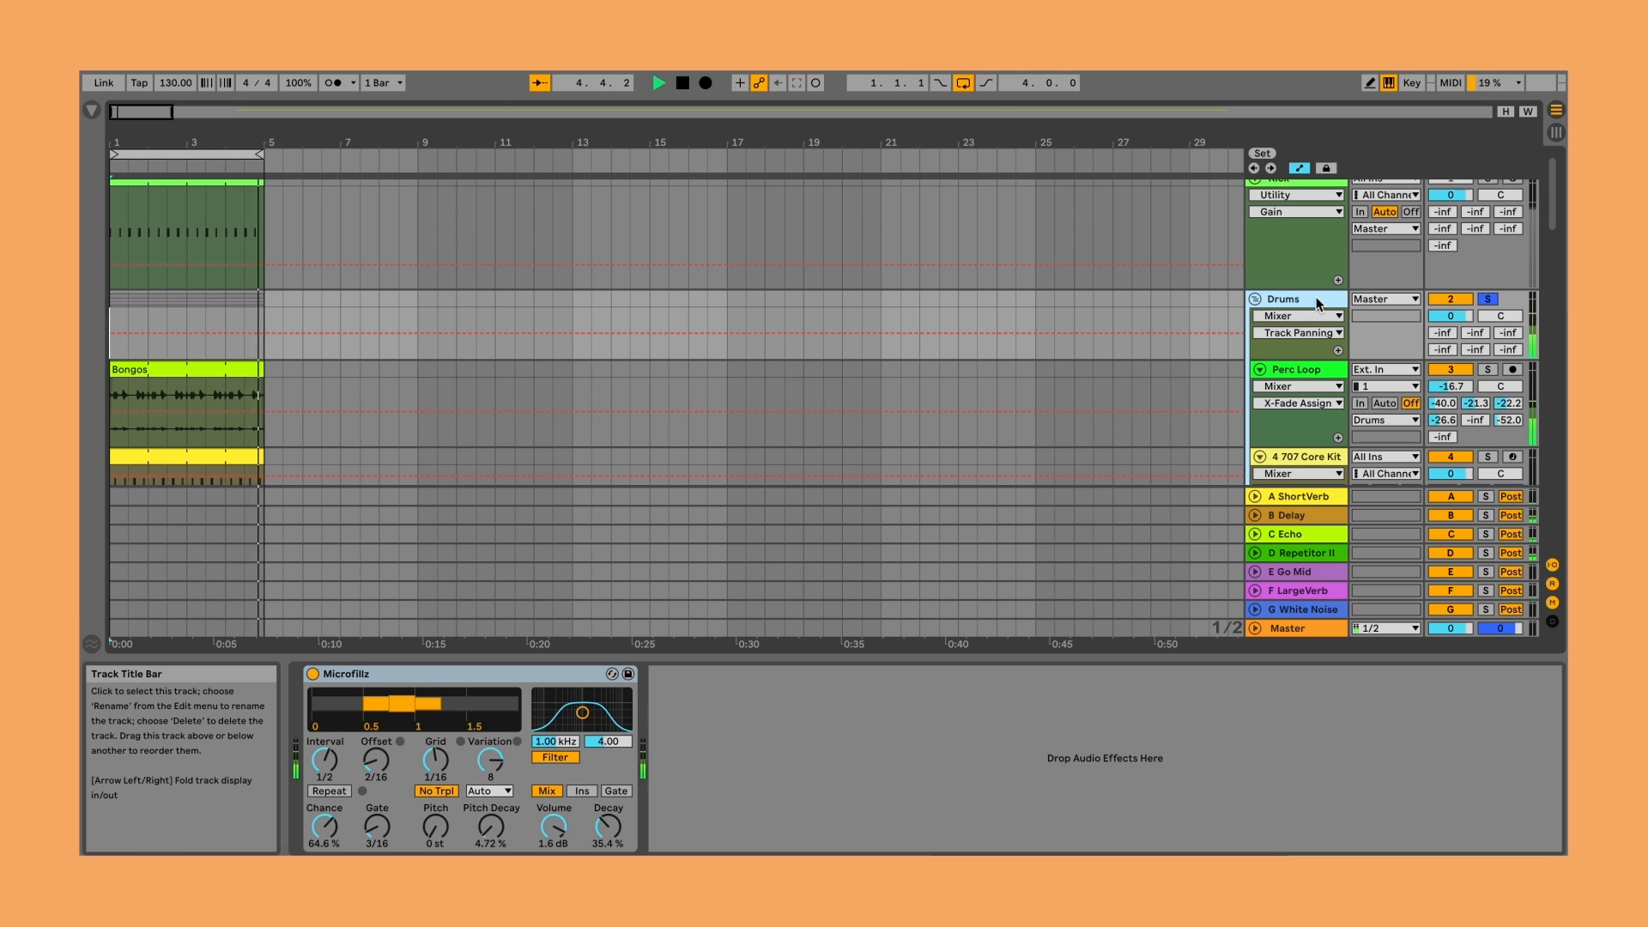
left_click(619, 791)
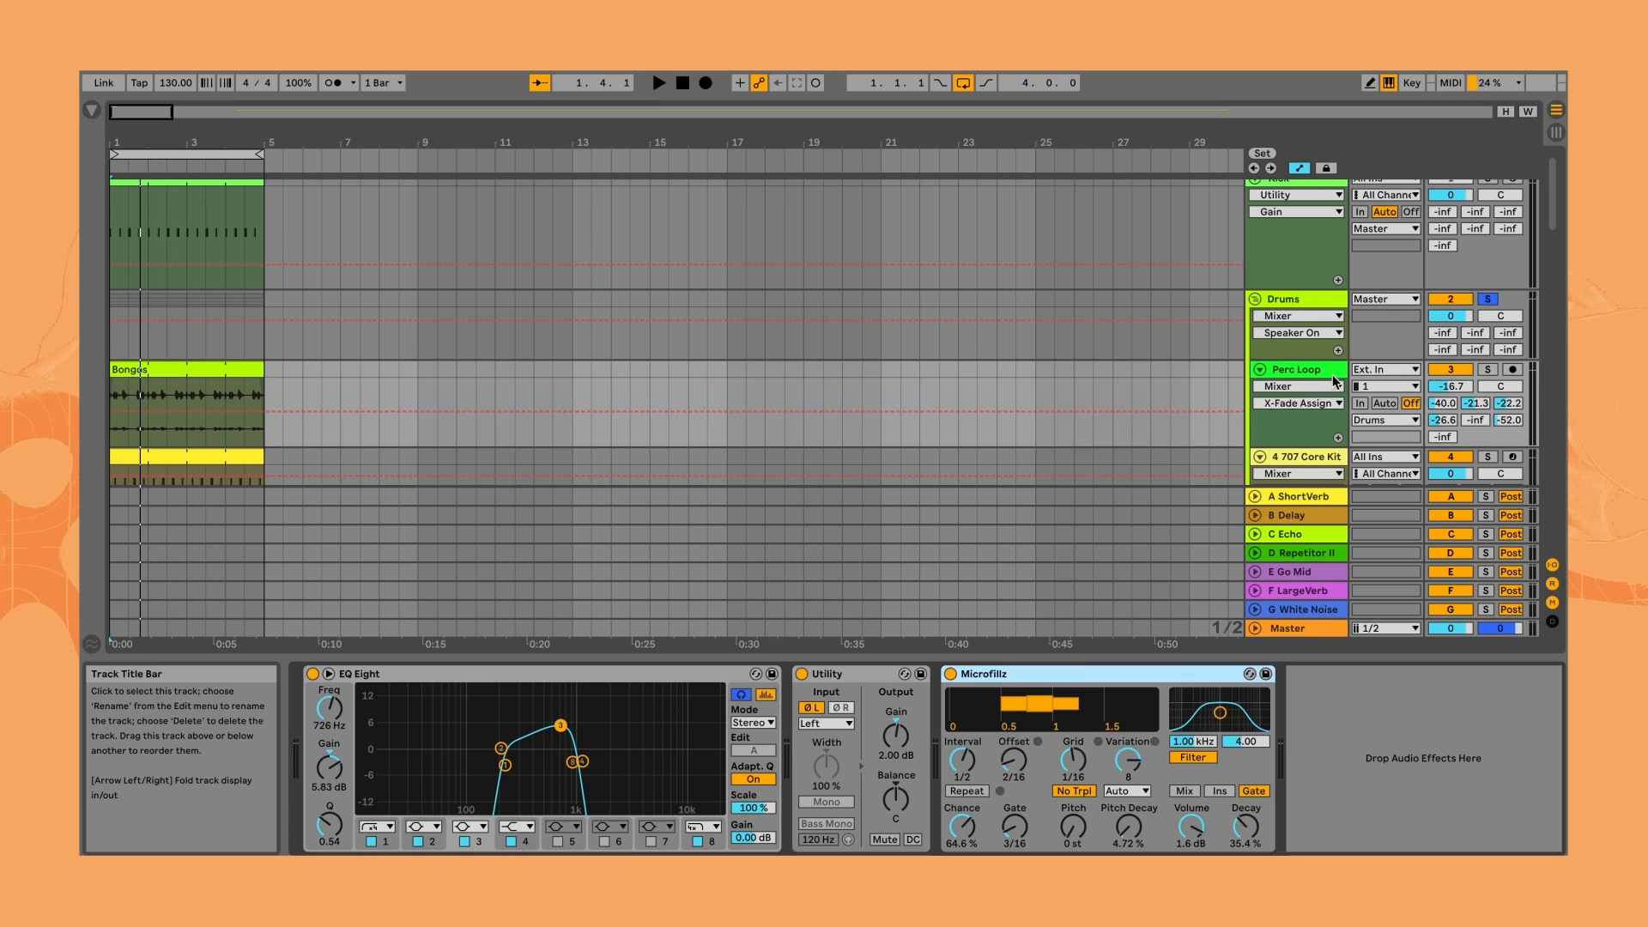
- Insert an audio track named Perc Fillz below Perc Loop, with Perc Loop as its audio input
right_click(1326, 371)
left_click(1191, 517)
right_click(1309, 409)
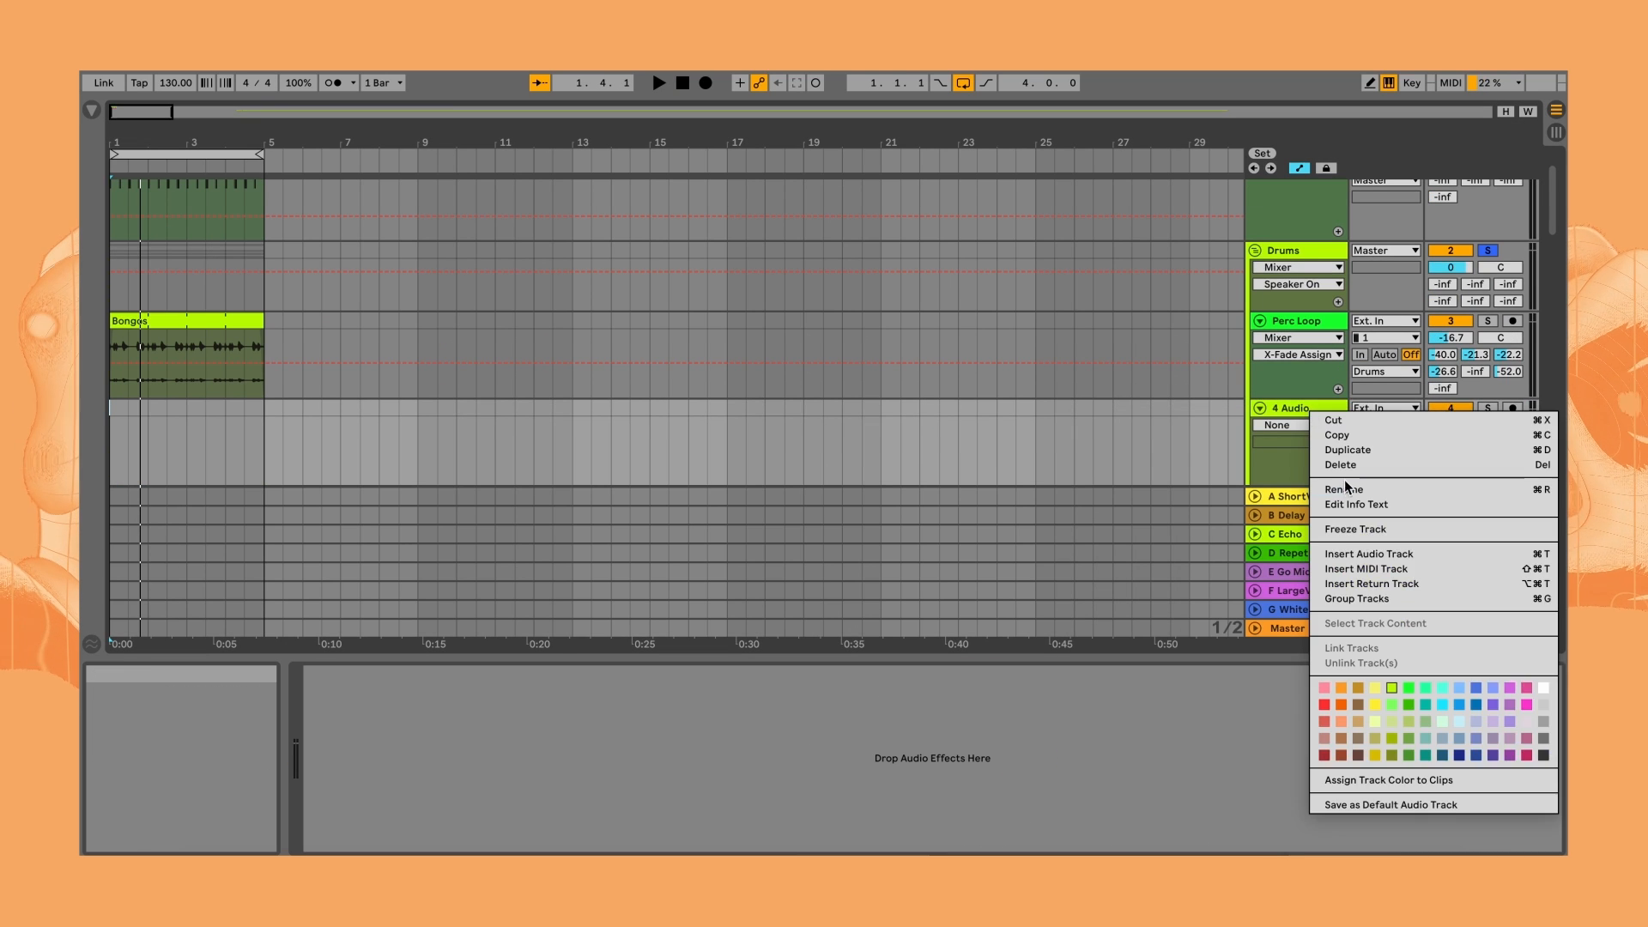
left_click(1344, 486)
left_click(1379, 411)
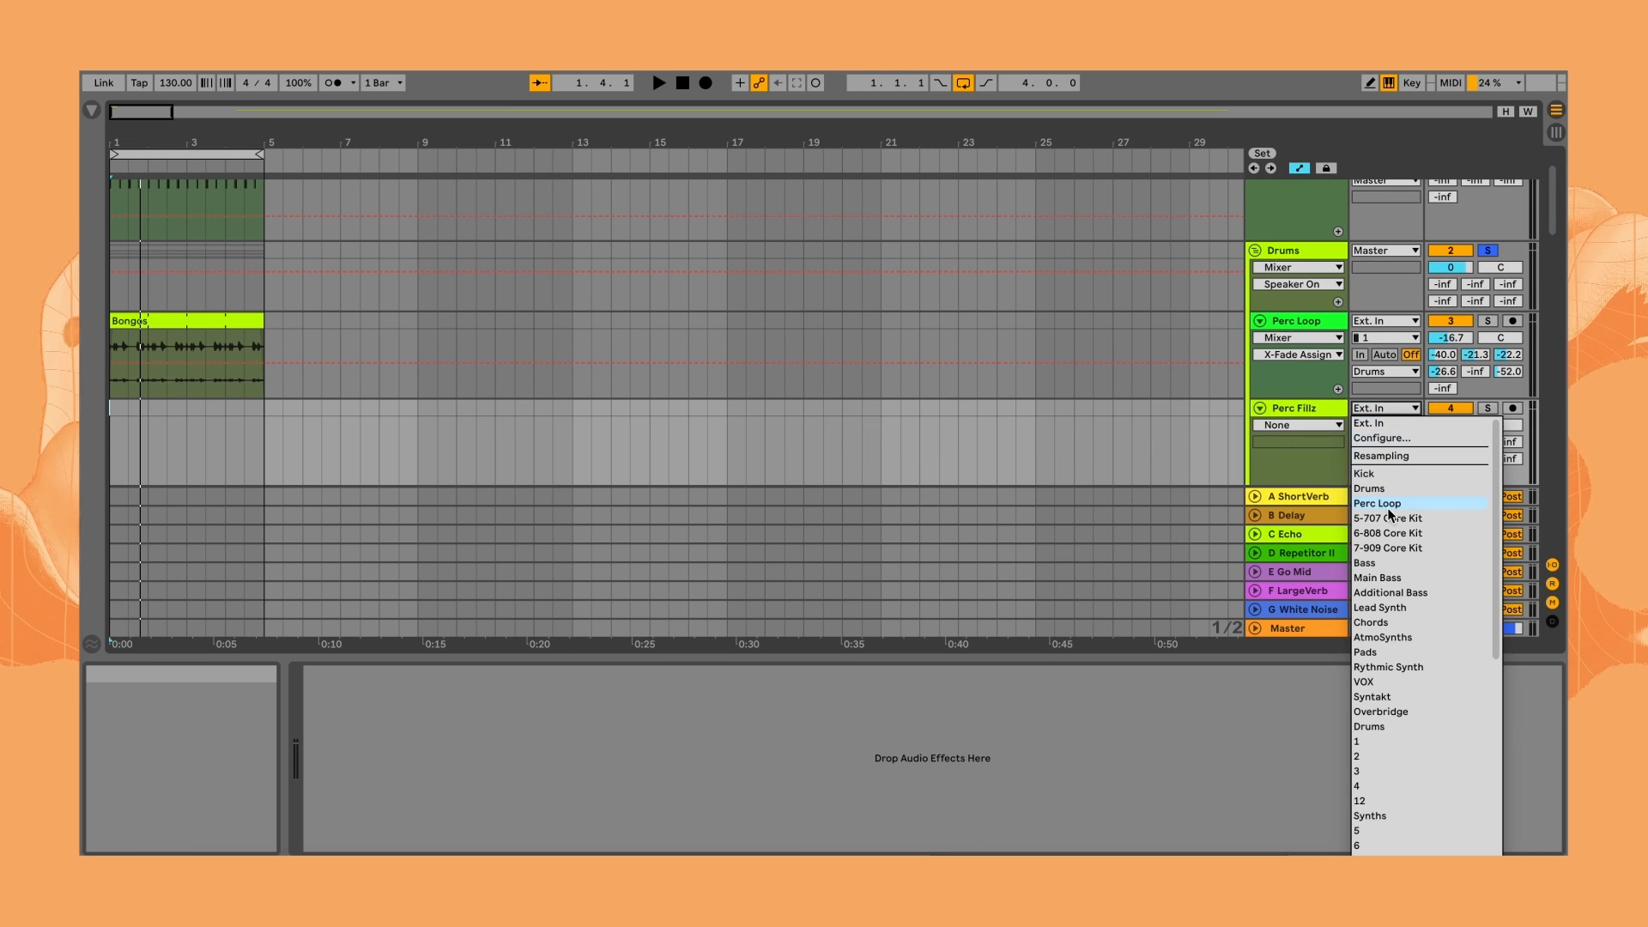
left_click(1378, 504)
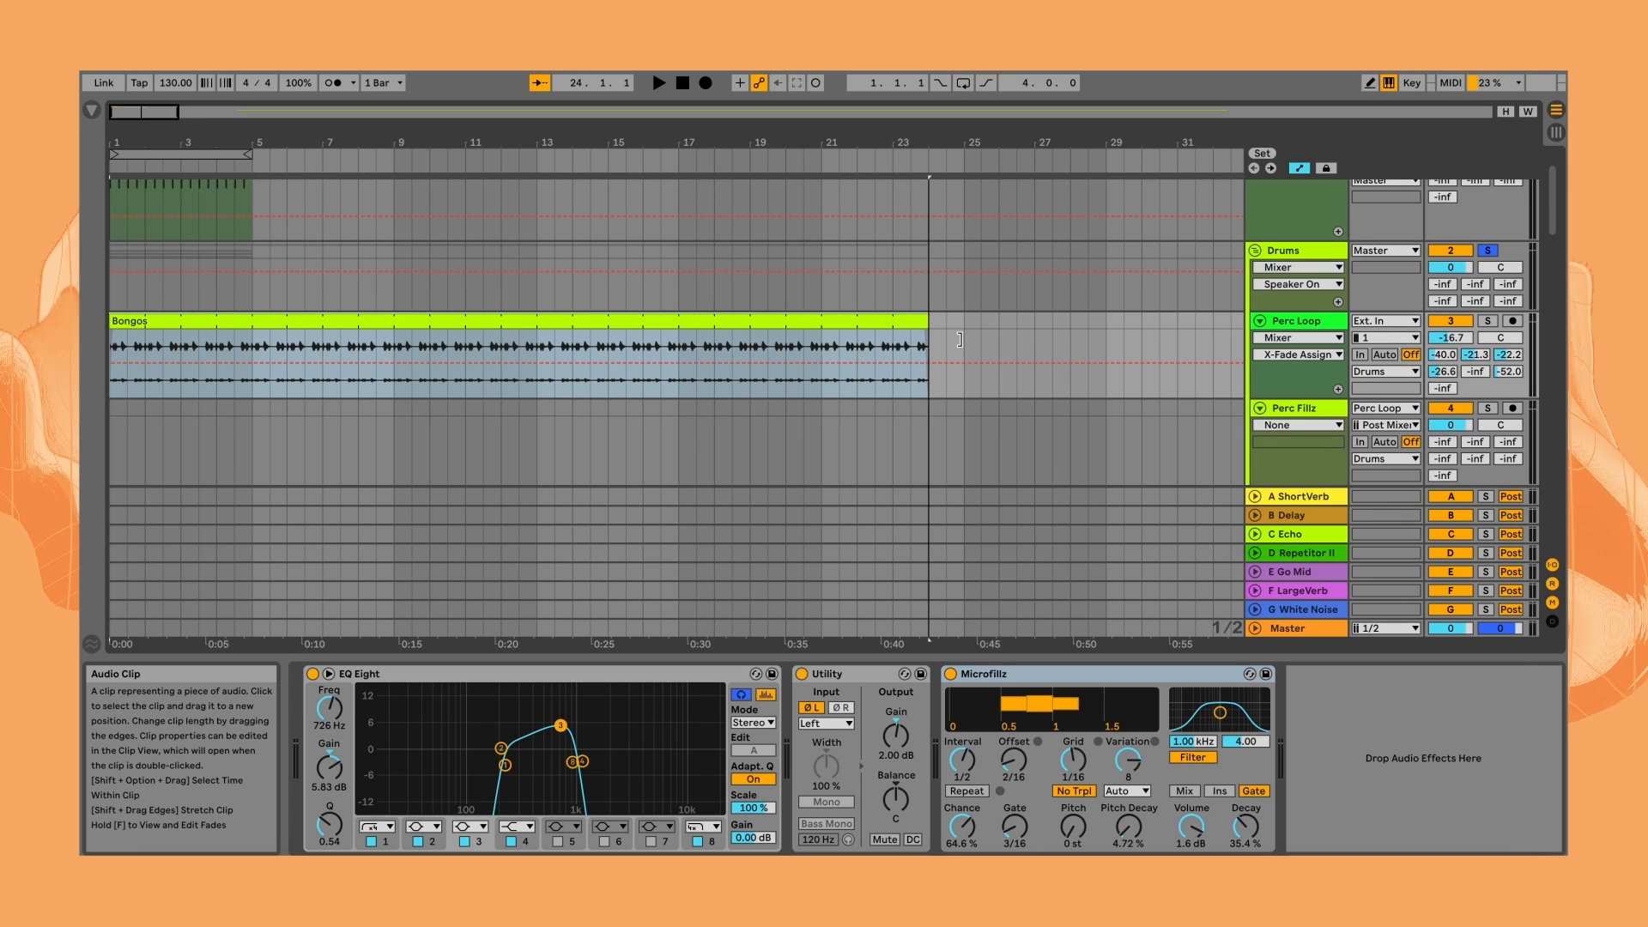
- Extend the Bongos clip on the Perc Loop track to bar 29
left_click_drag(959, 339, 1112, 336)
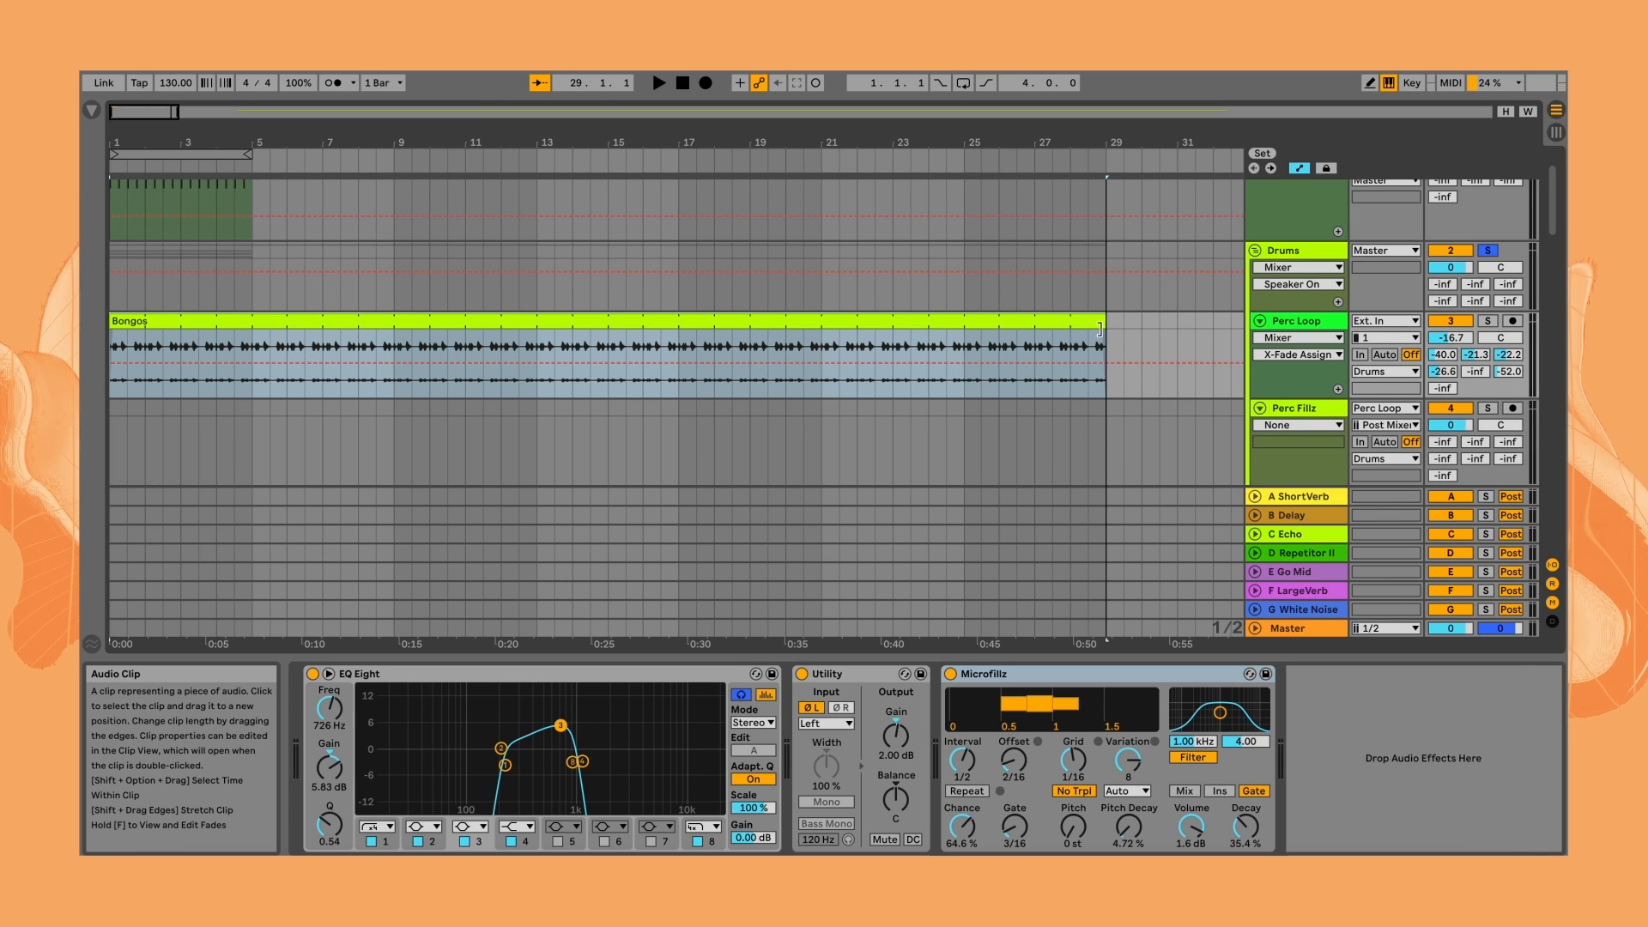
scroll(1069, 319, "down", 2)
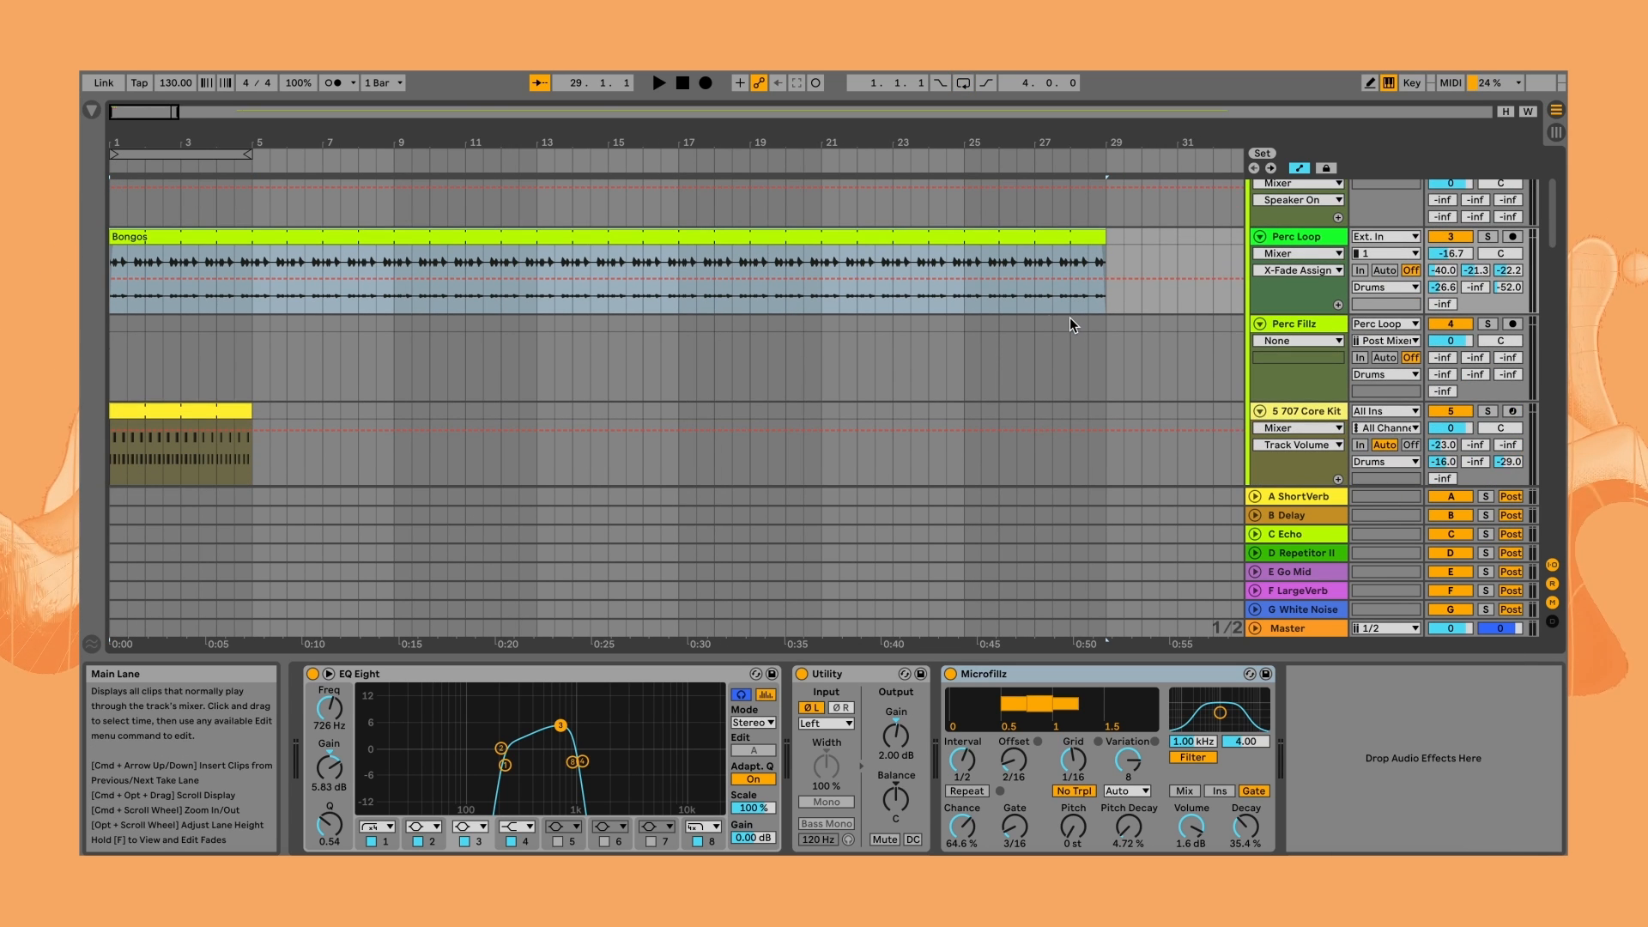
scroll(285, 352, "up", 1)
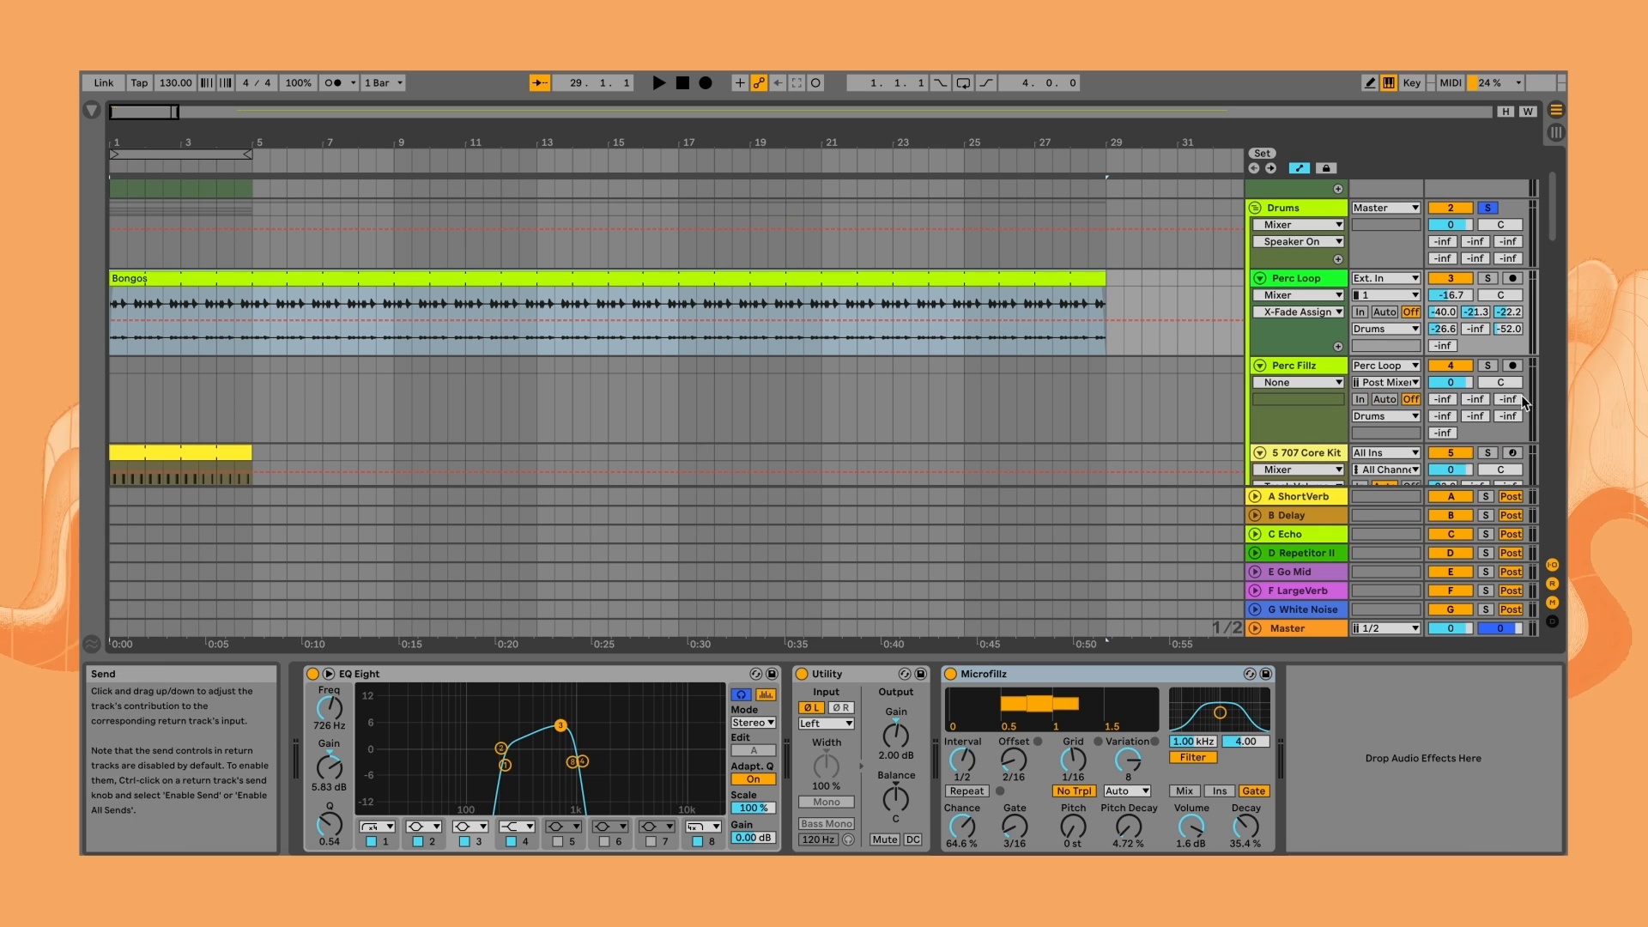
- Arm the Perc Fillz track and record the gated Microfillz output of Perc Loop into the arrangement
left_click(1513, 366)
left_click(706, 83)
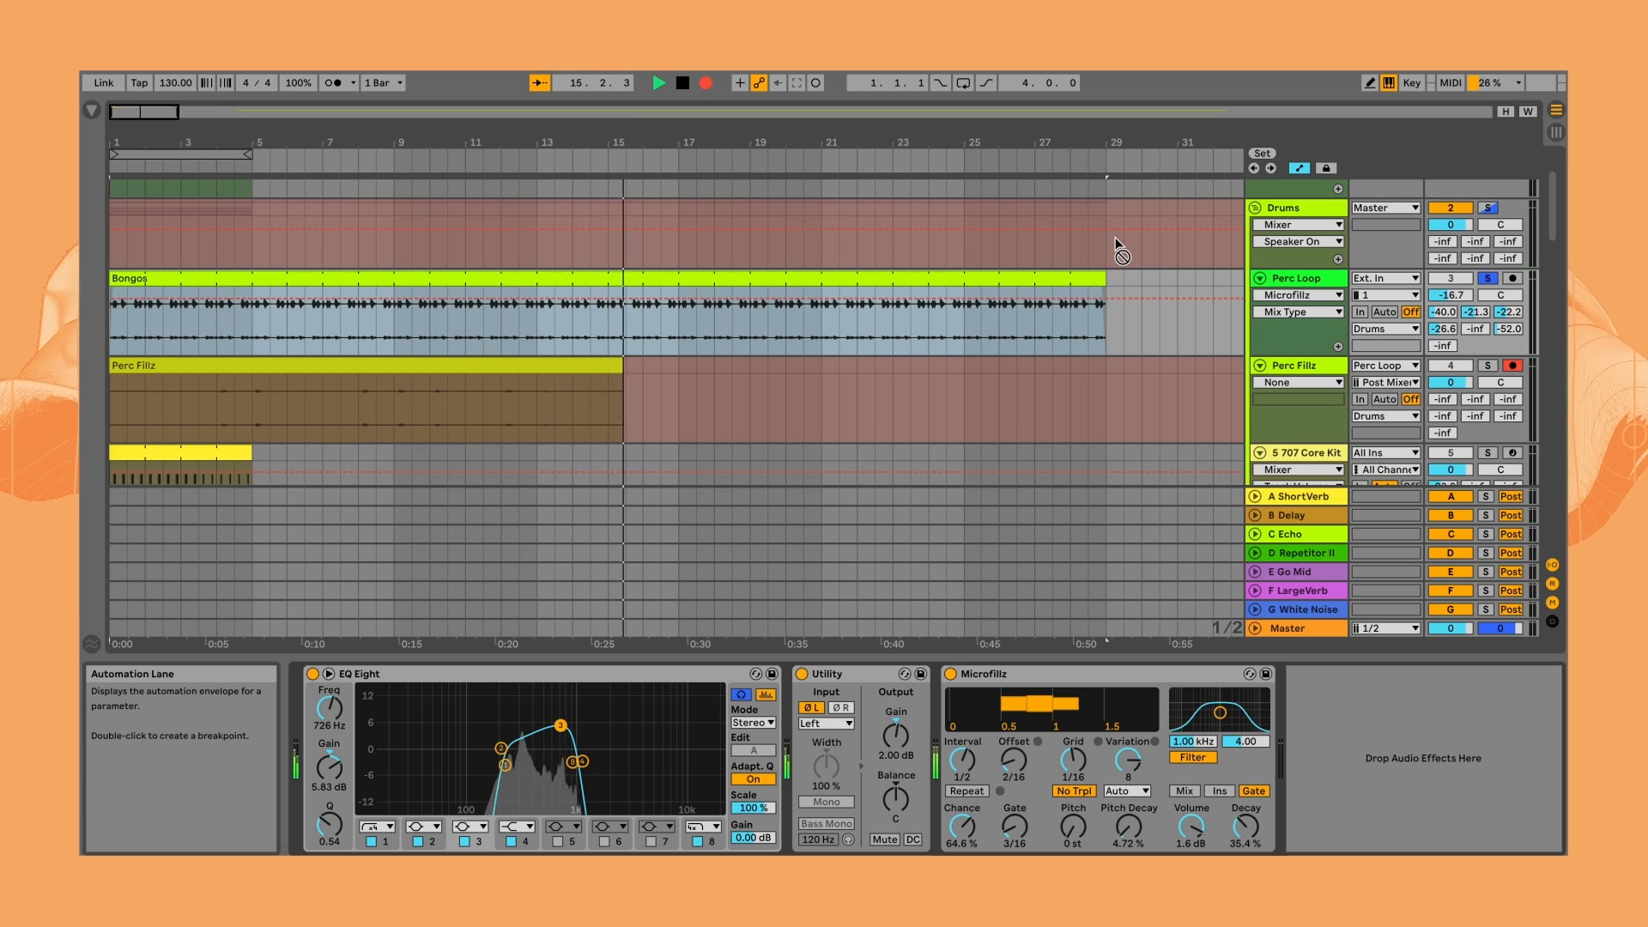
right_click(962, 826)
left_click(987, 779)
key("space")
- Disarm and solo Perc Fillz alongside Perc Loop, and play both back with Microfillz turned off
left_click(1512, 367)
left_click(1487, 367, "super")
left_click(950, 674)
left_click(524, 322)
key("space")
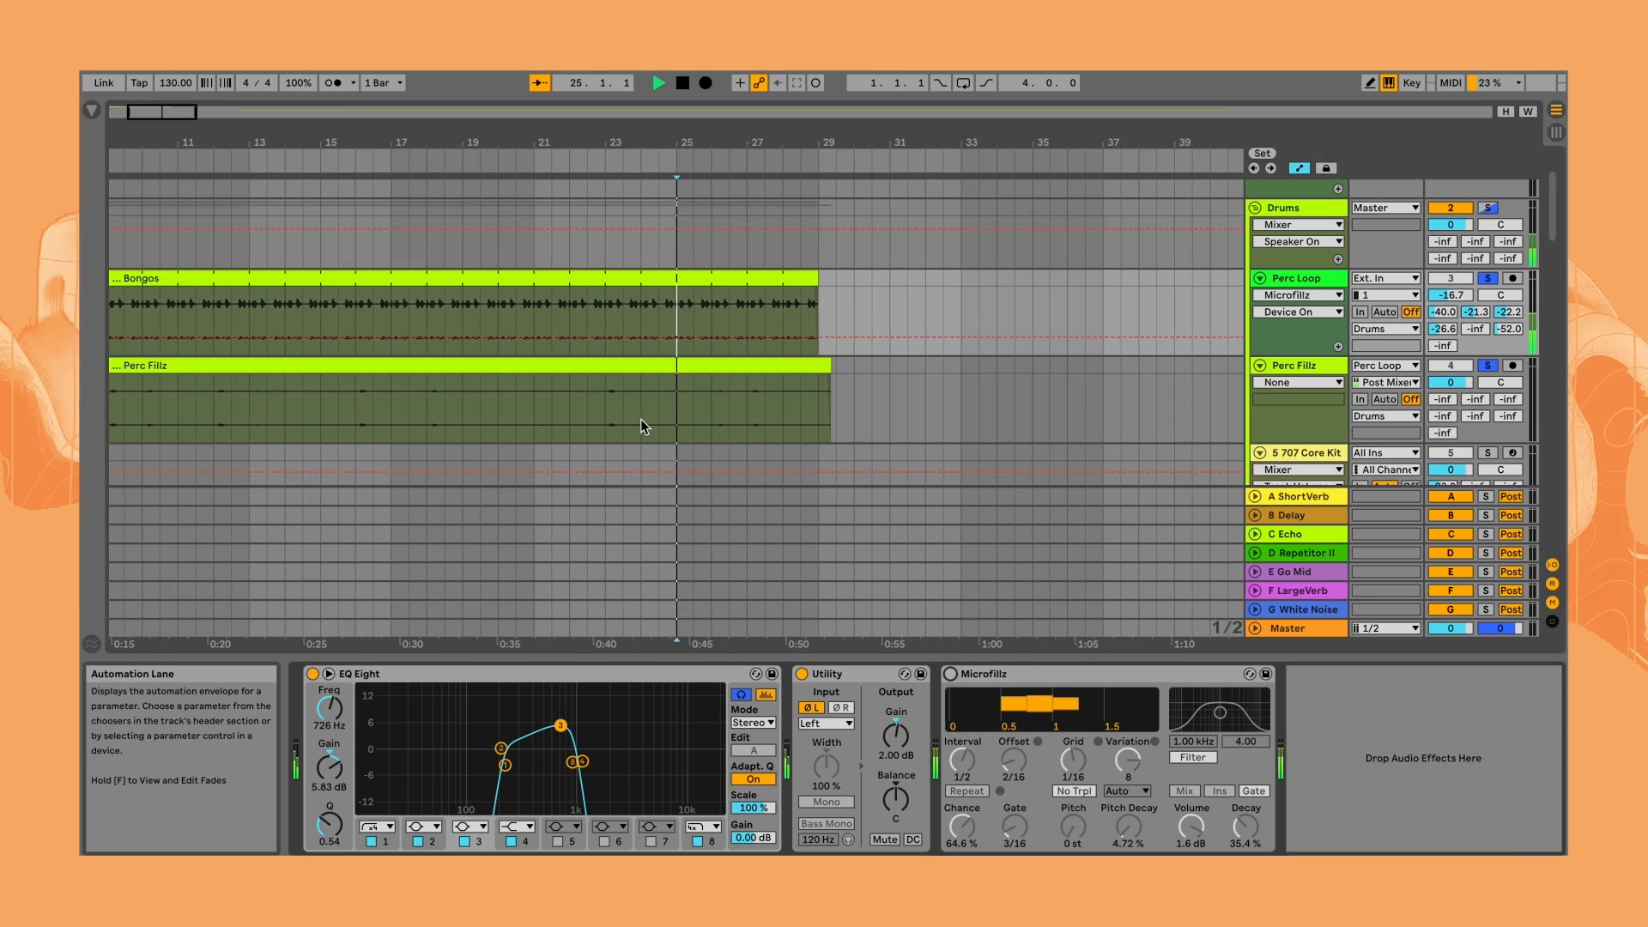
- Audition the recorded Perc Fillz clip and split it at bars 25 and 27 to isolate a fill
scroll(637, 413, "left", 4)
scroll(637, 414, "up", 2)
scroll(636, 413, "down", 2)
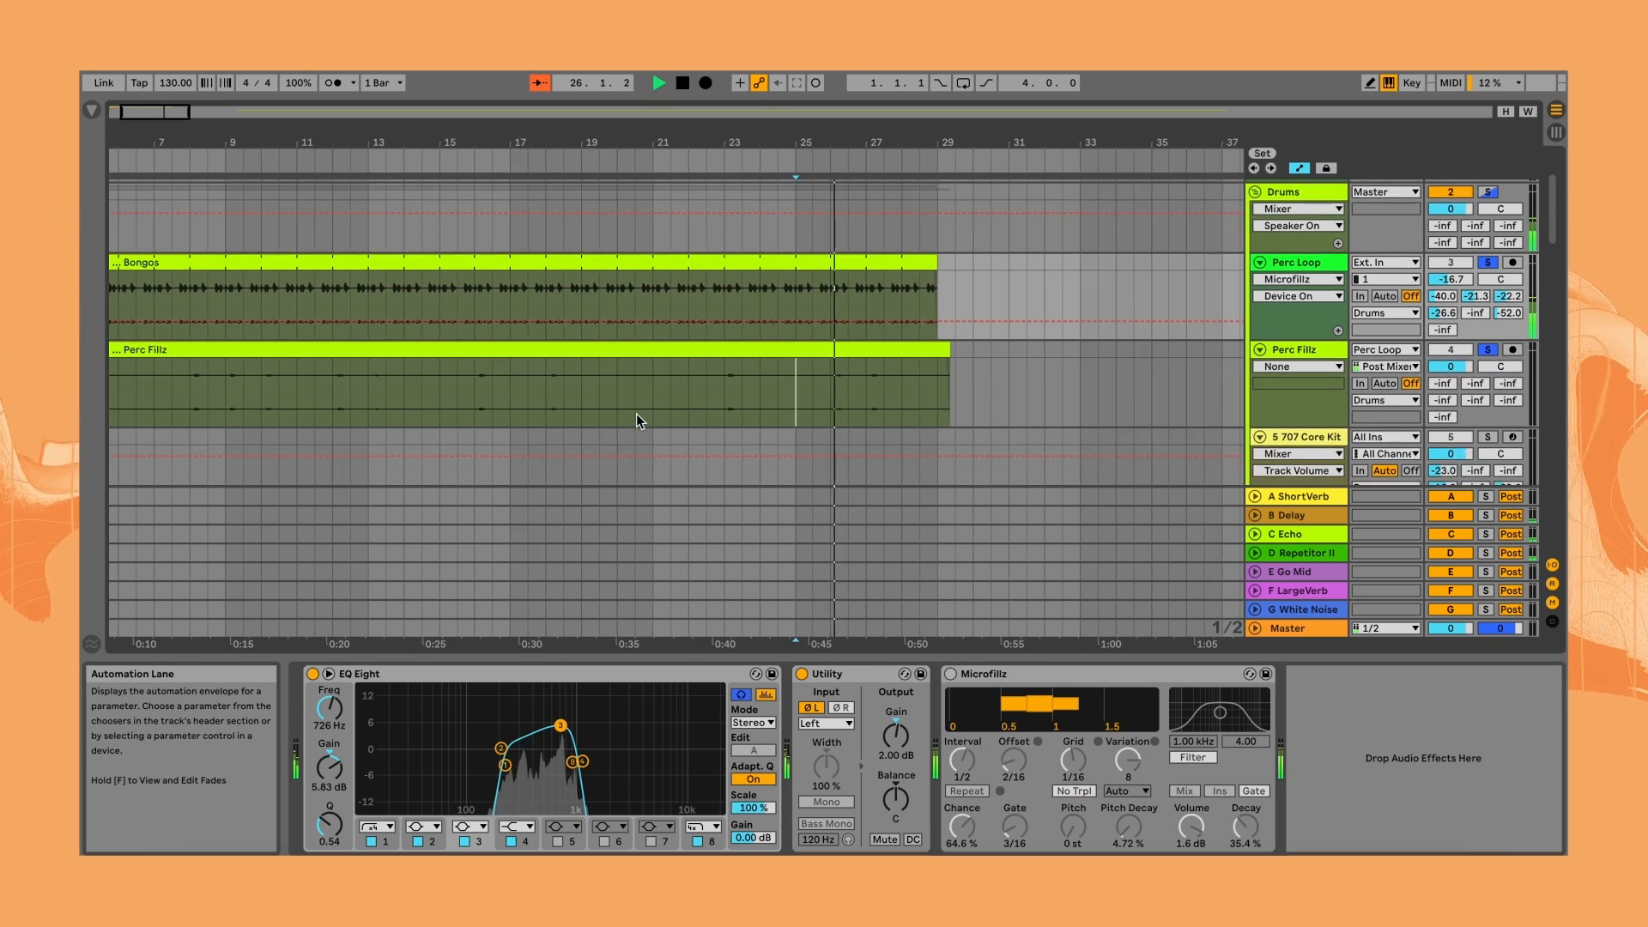
scroll(636, 413, "up", 2)
scroll(636, 413, "left", 3)
scroll(636, 414, "down", 2)
scroll(635, 414, "right", 2)
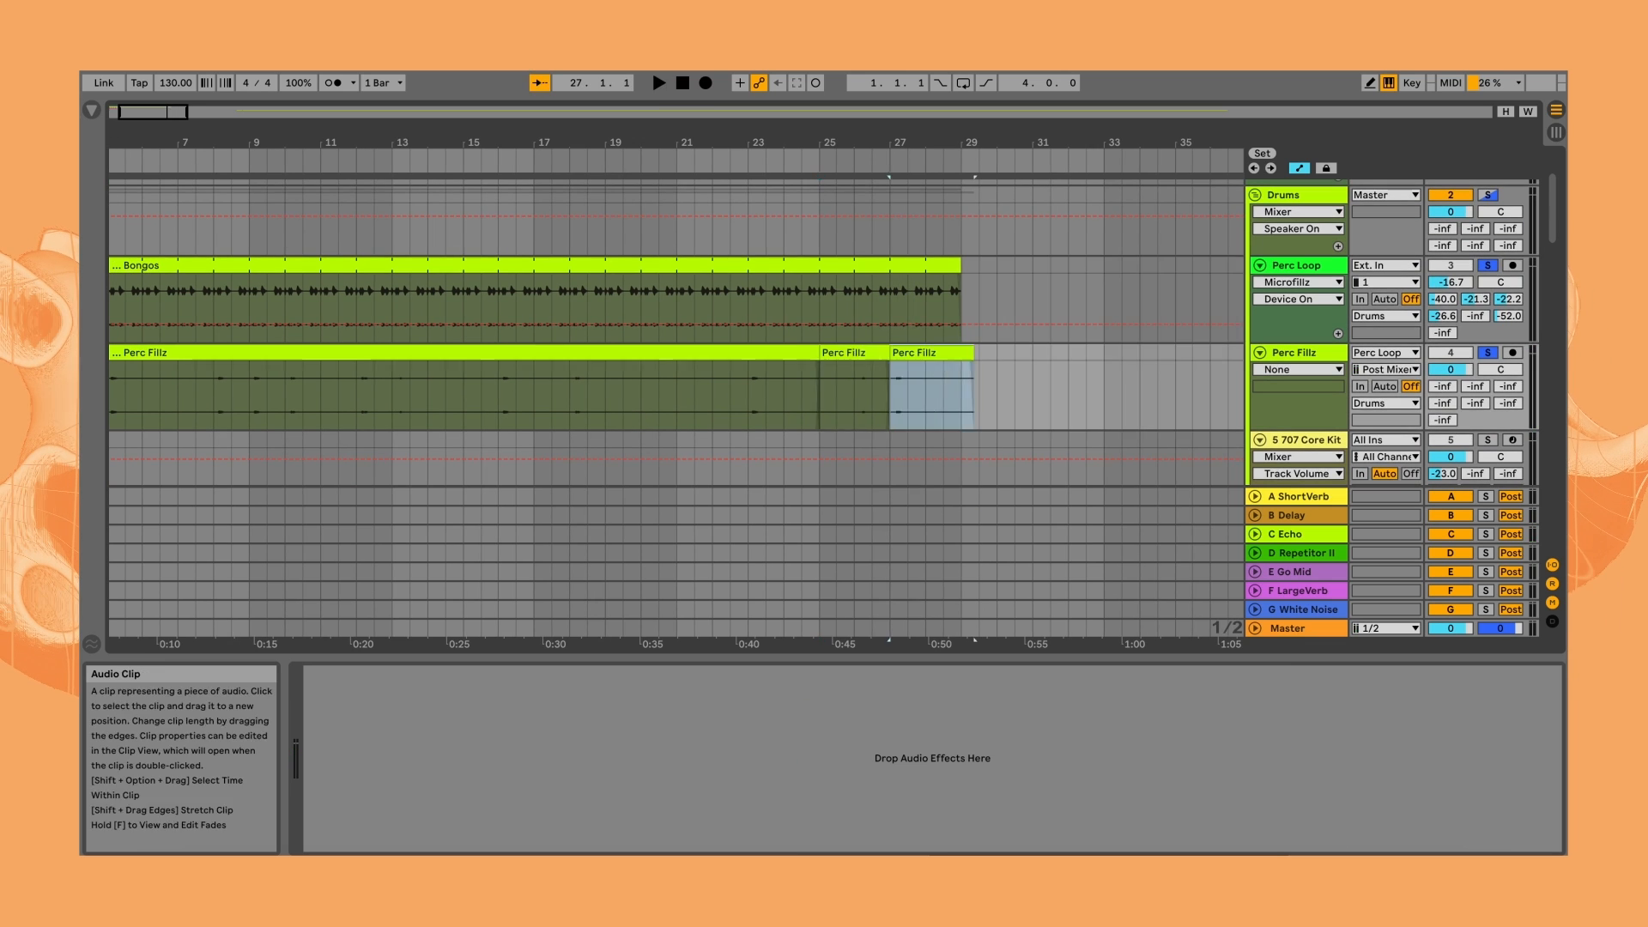
- Color the split Perc Fillz segment at bars 15 to 17 green
scroll(688, 384, "left", 4)
scroll(688, 384, "down", 2)
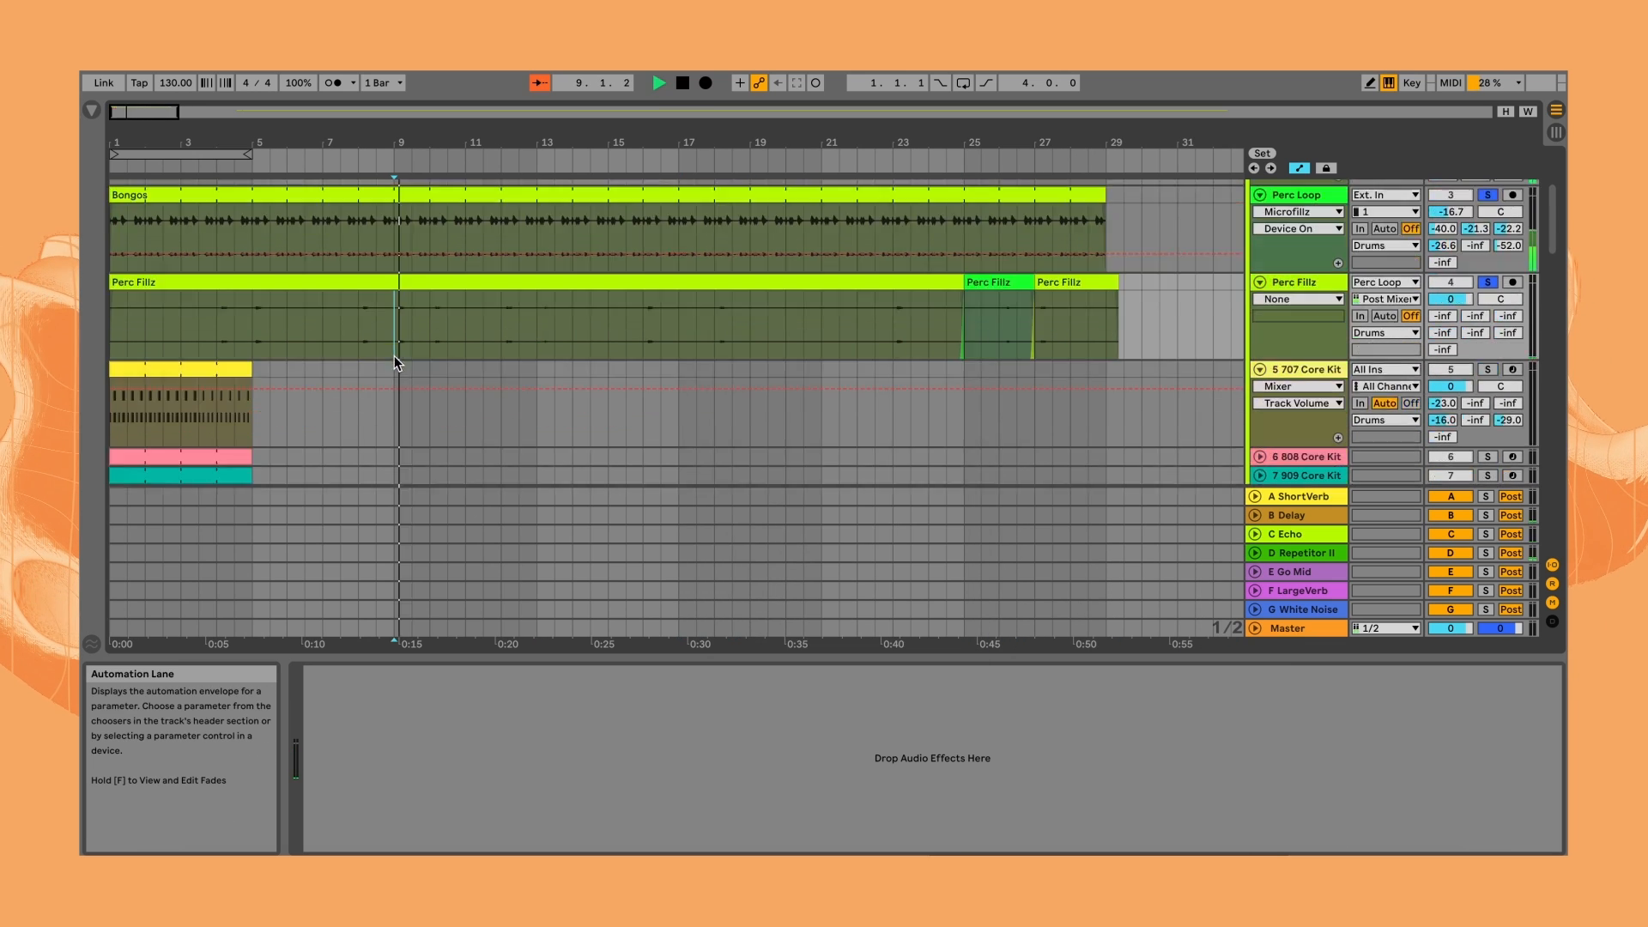
right_click(656, 321)
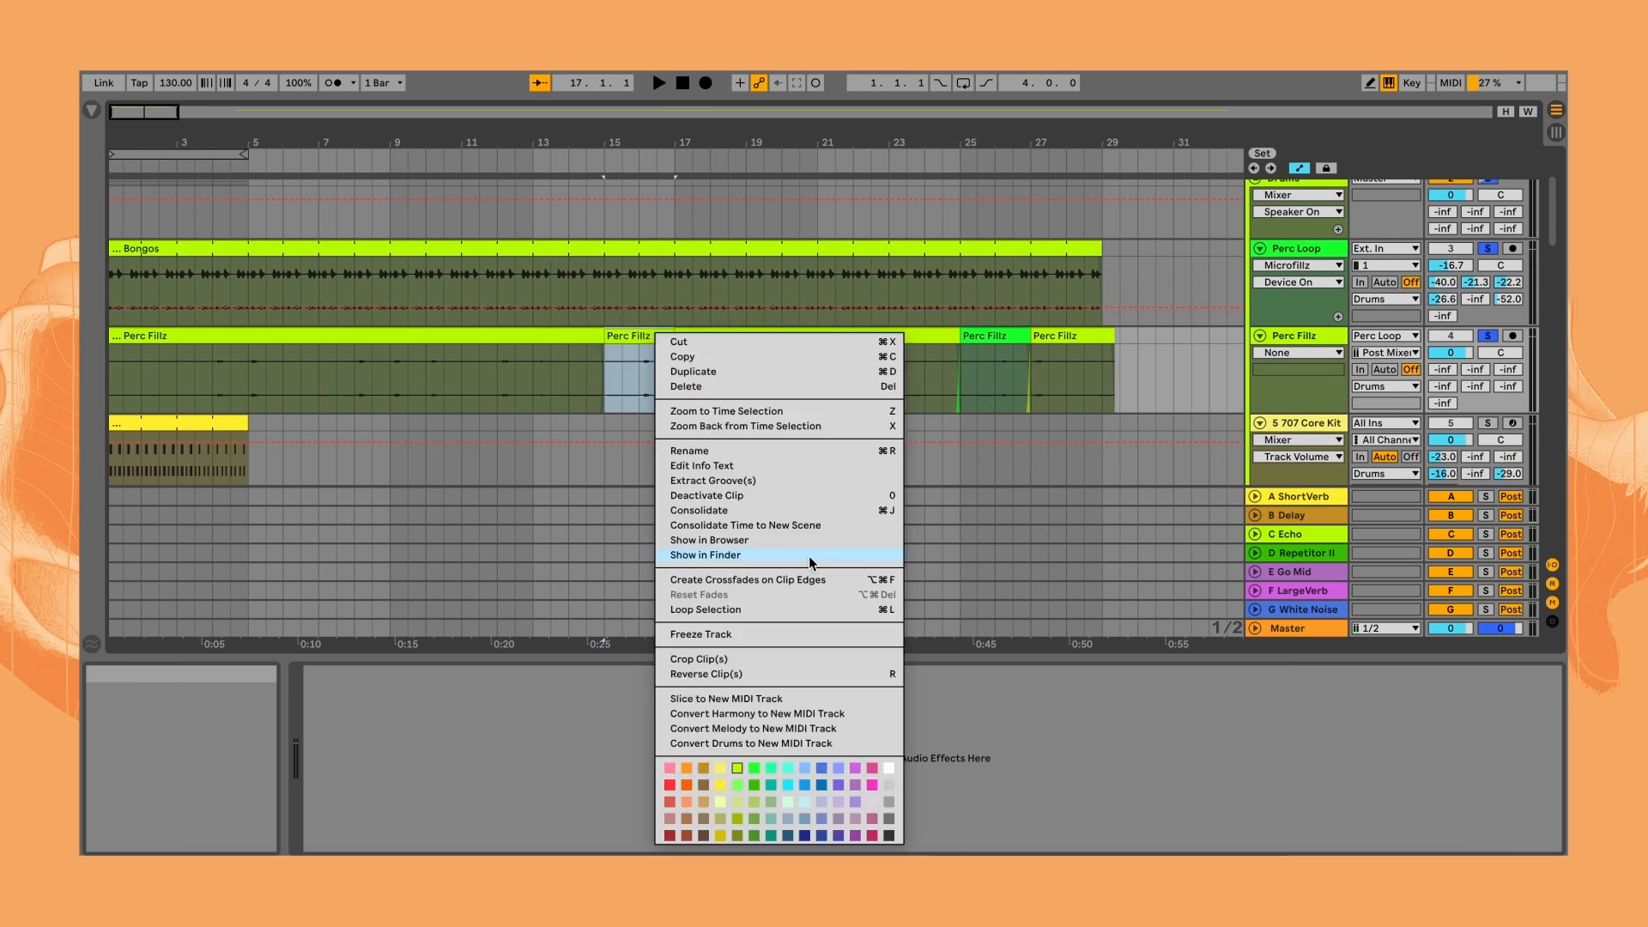
left_click(810, 558)
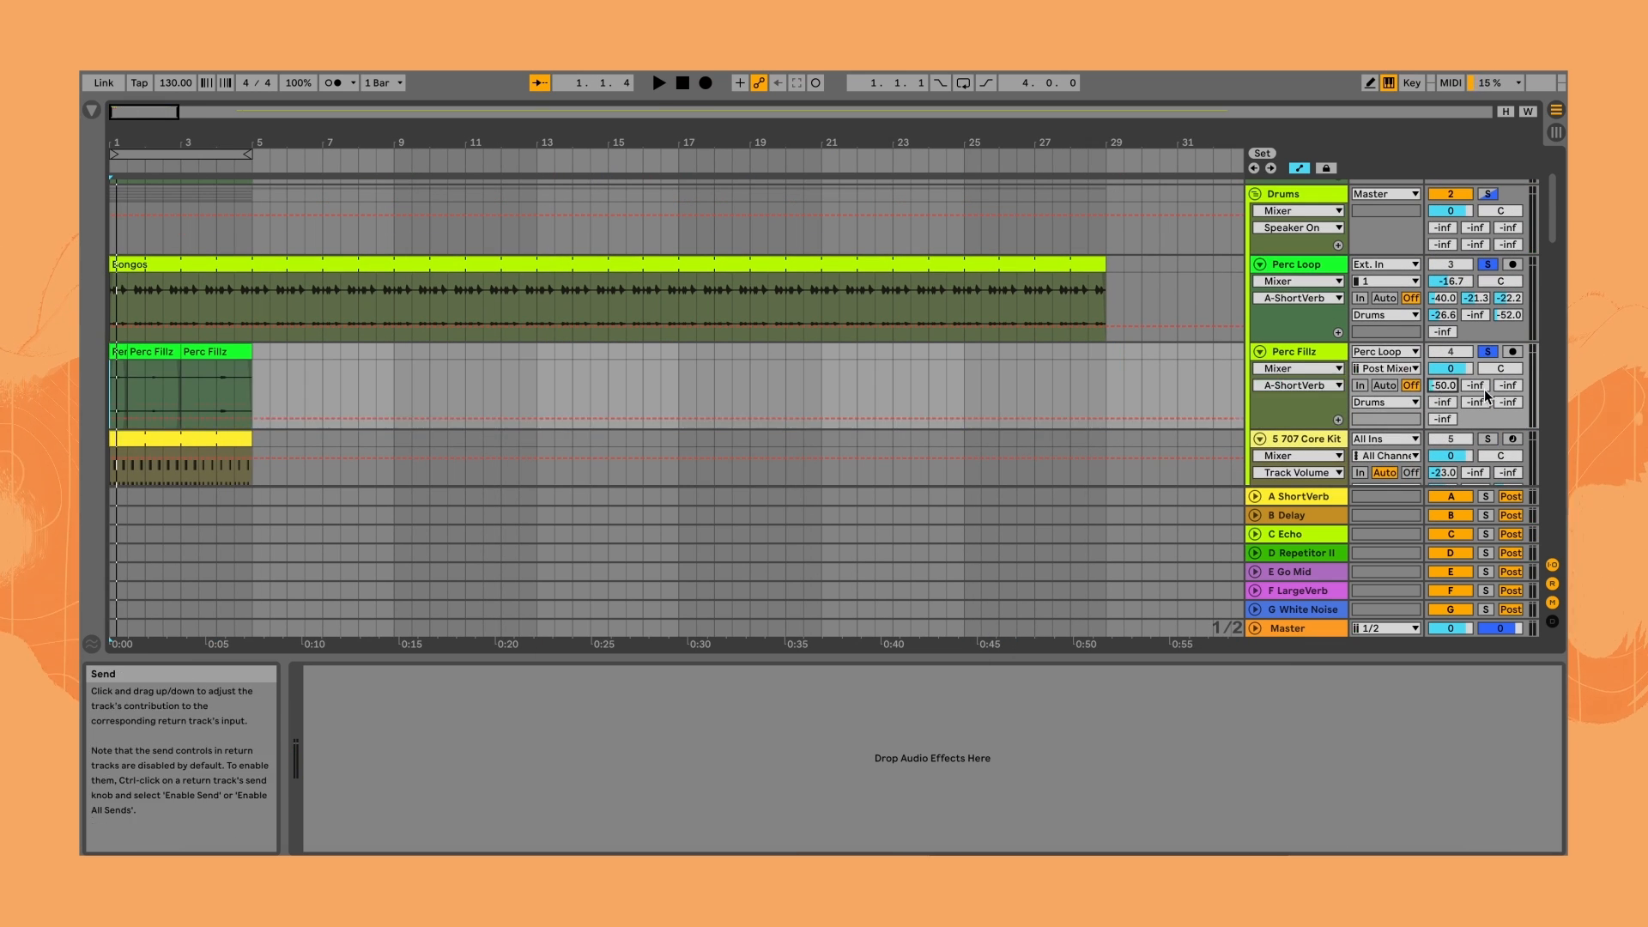
- Consolidate the Perc Fillz segments across bars 1 to 5 into a single clip
left_click(111, 352)
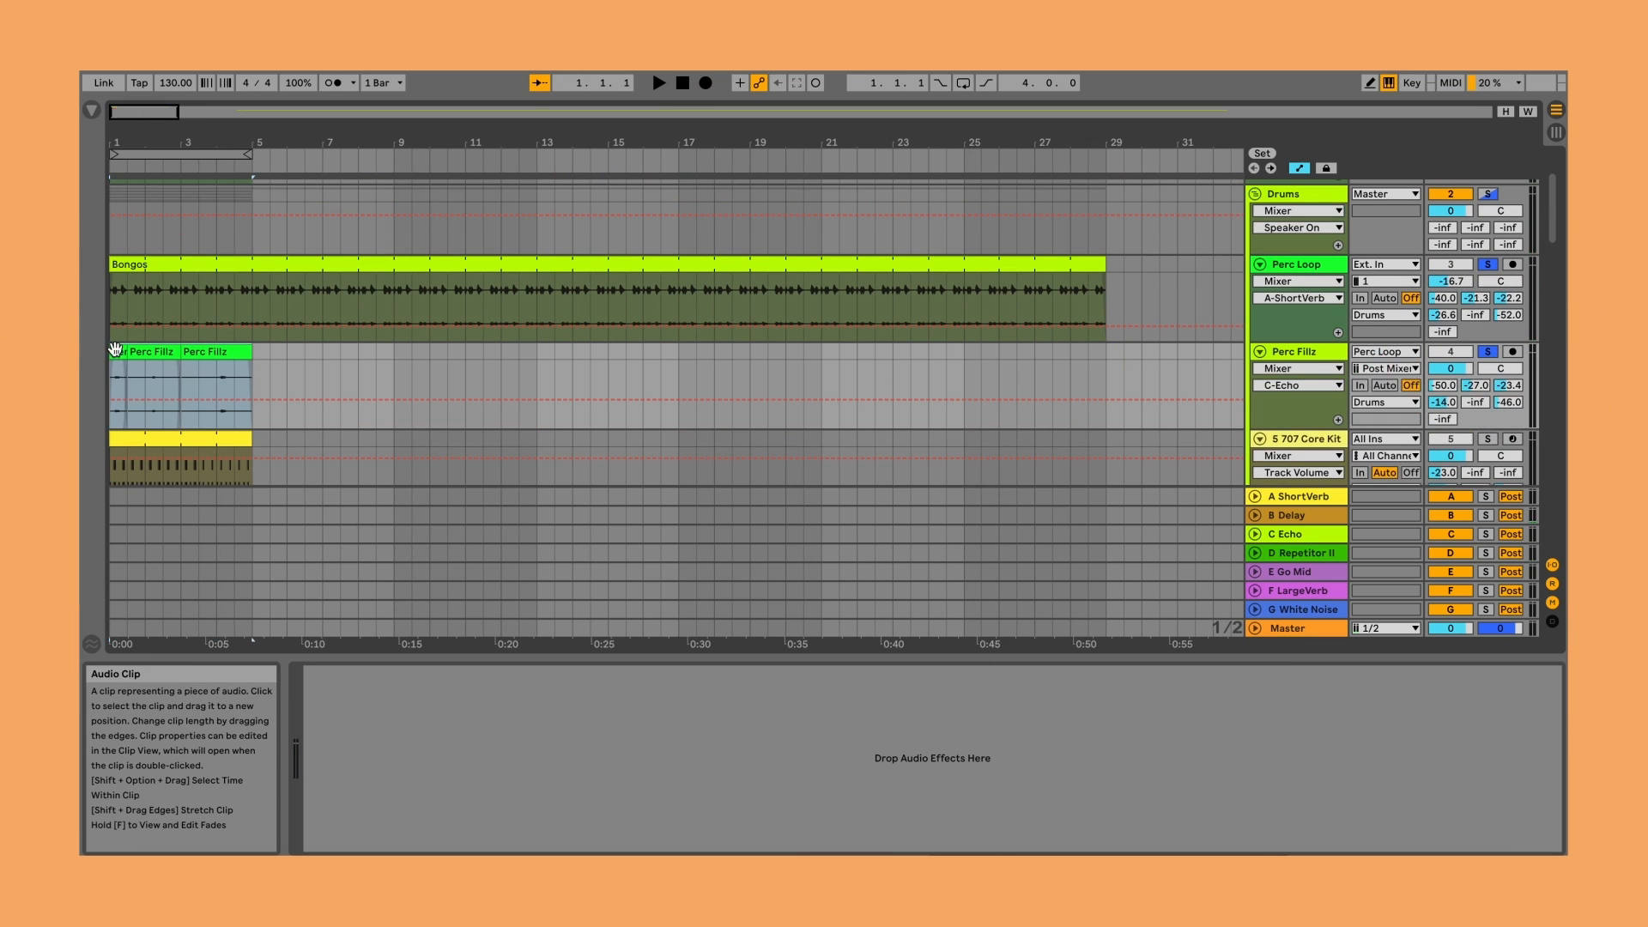
right_click(115, 348)
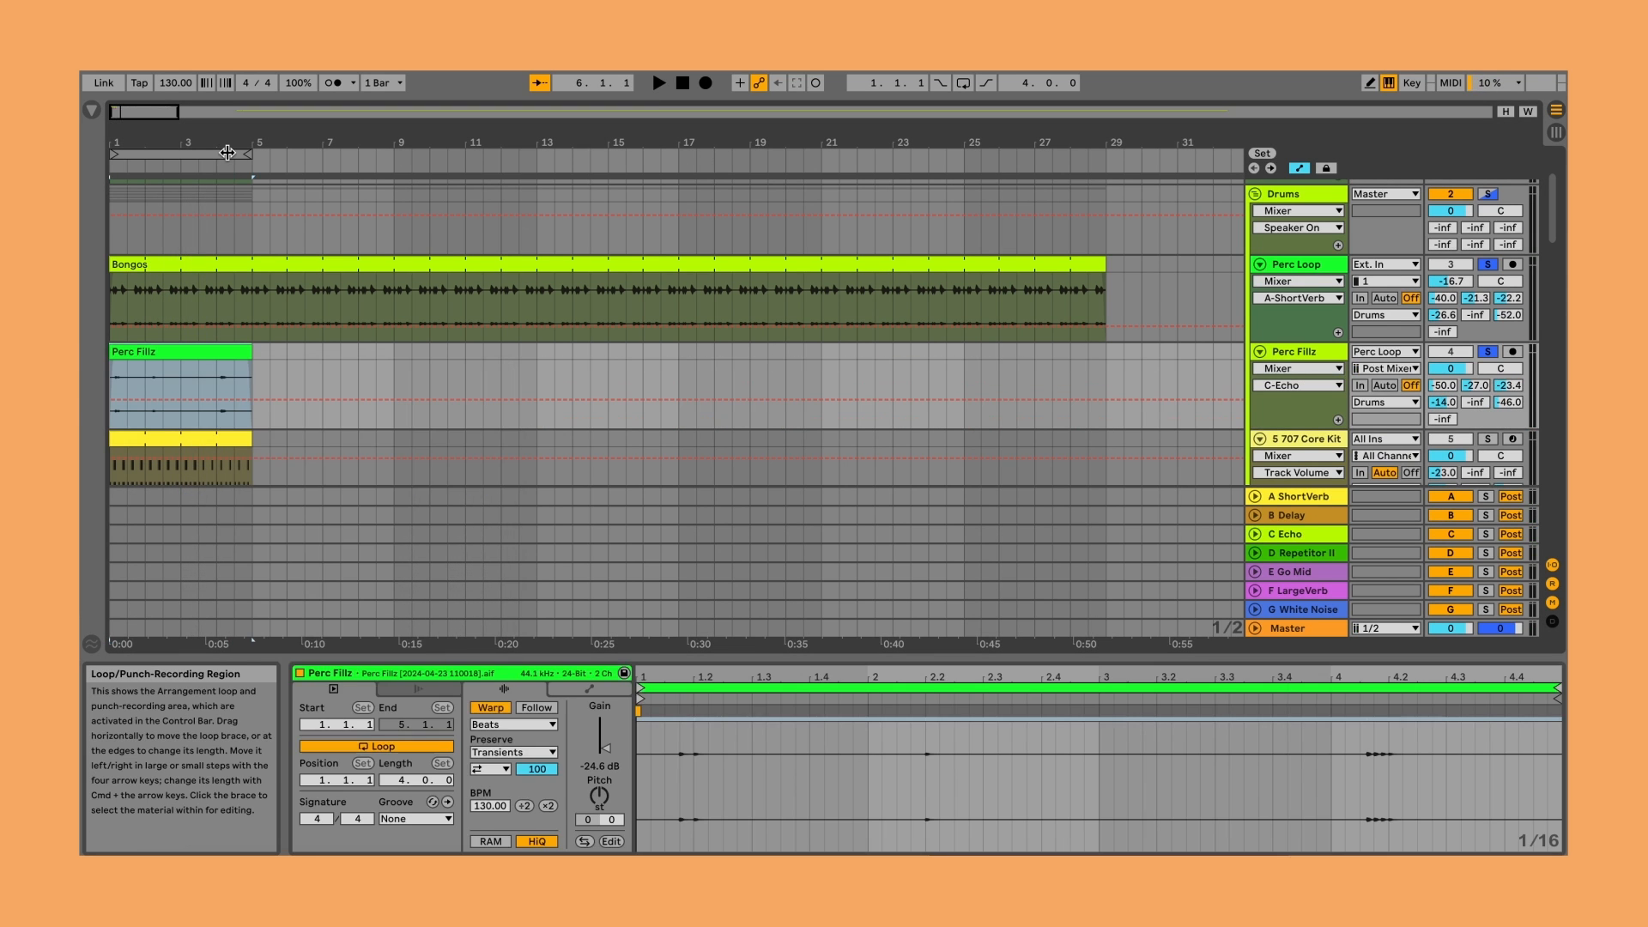
- Loop bars 1 to 5 and fine-tune the consolidated Perc Fillz clip's gain during playback
right_click(229, 155)
left_click(283, 283)
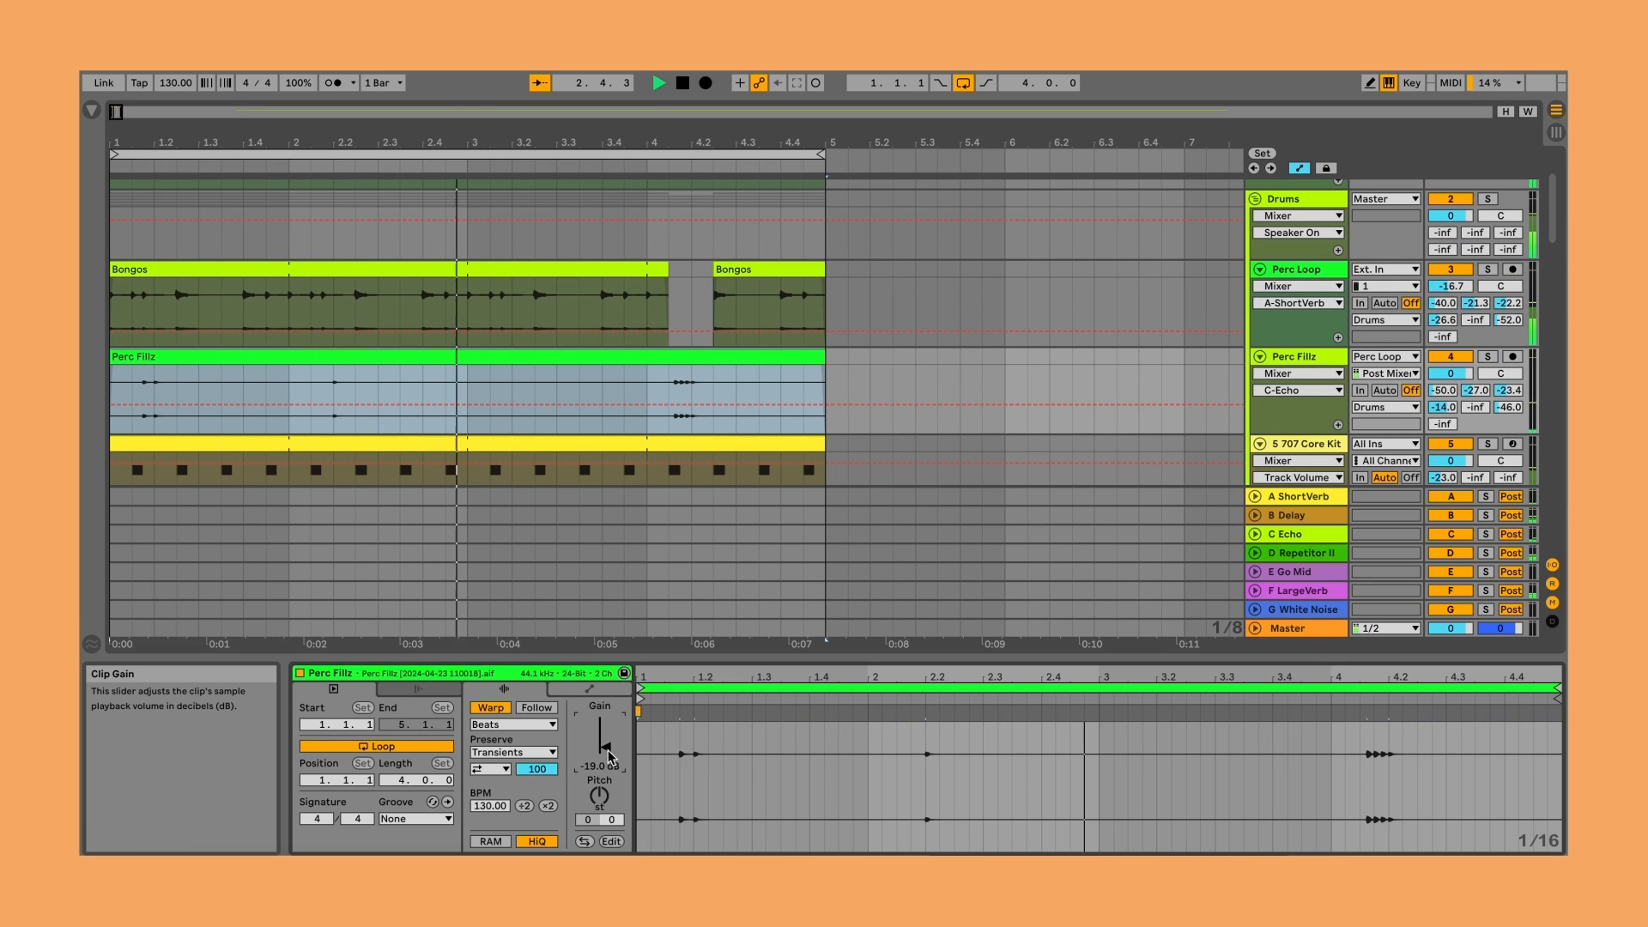
left_click_drag(610, 755, 609, 762)
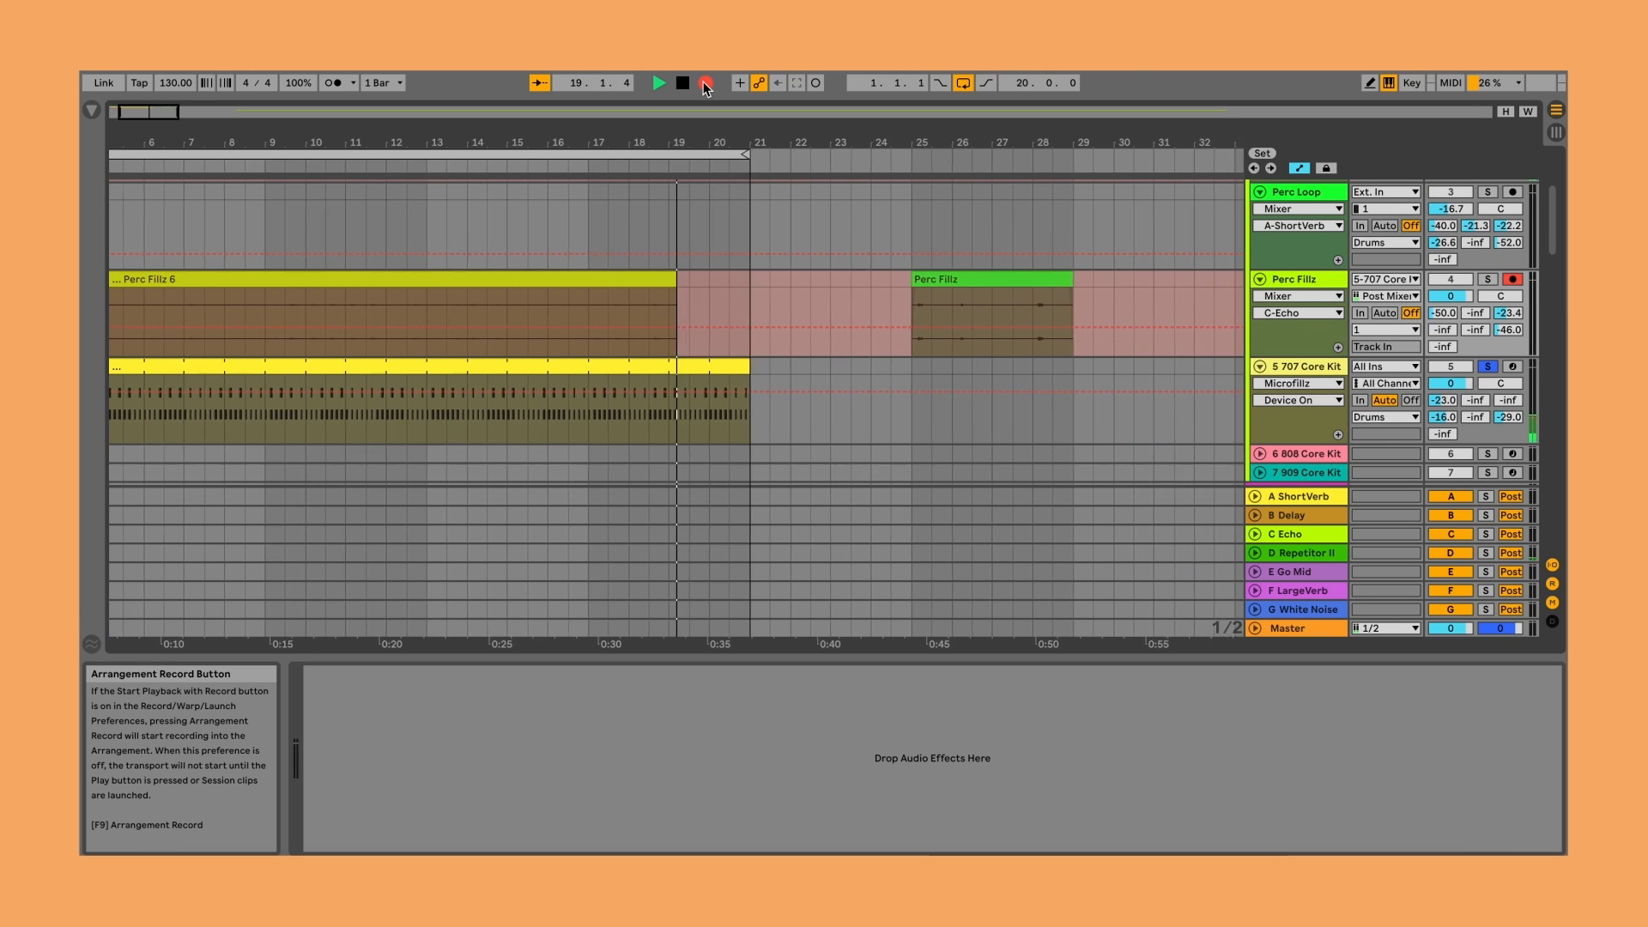
- Arrange the green Perc Fillz segments across bars 5 to 9 and play them back
right_click(191, 353)
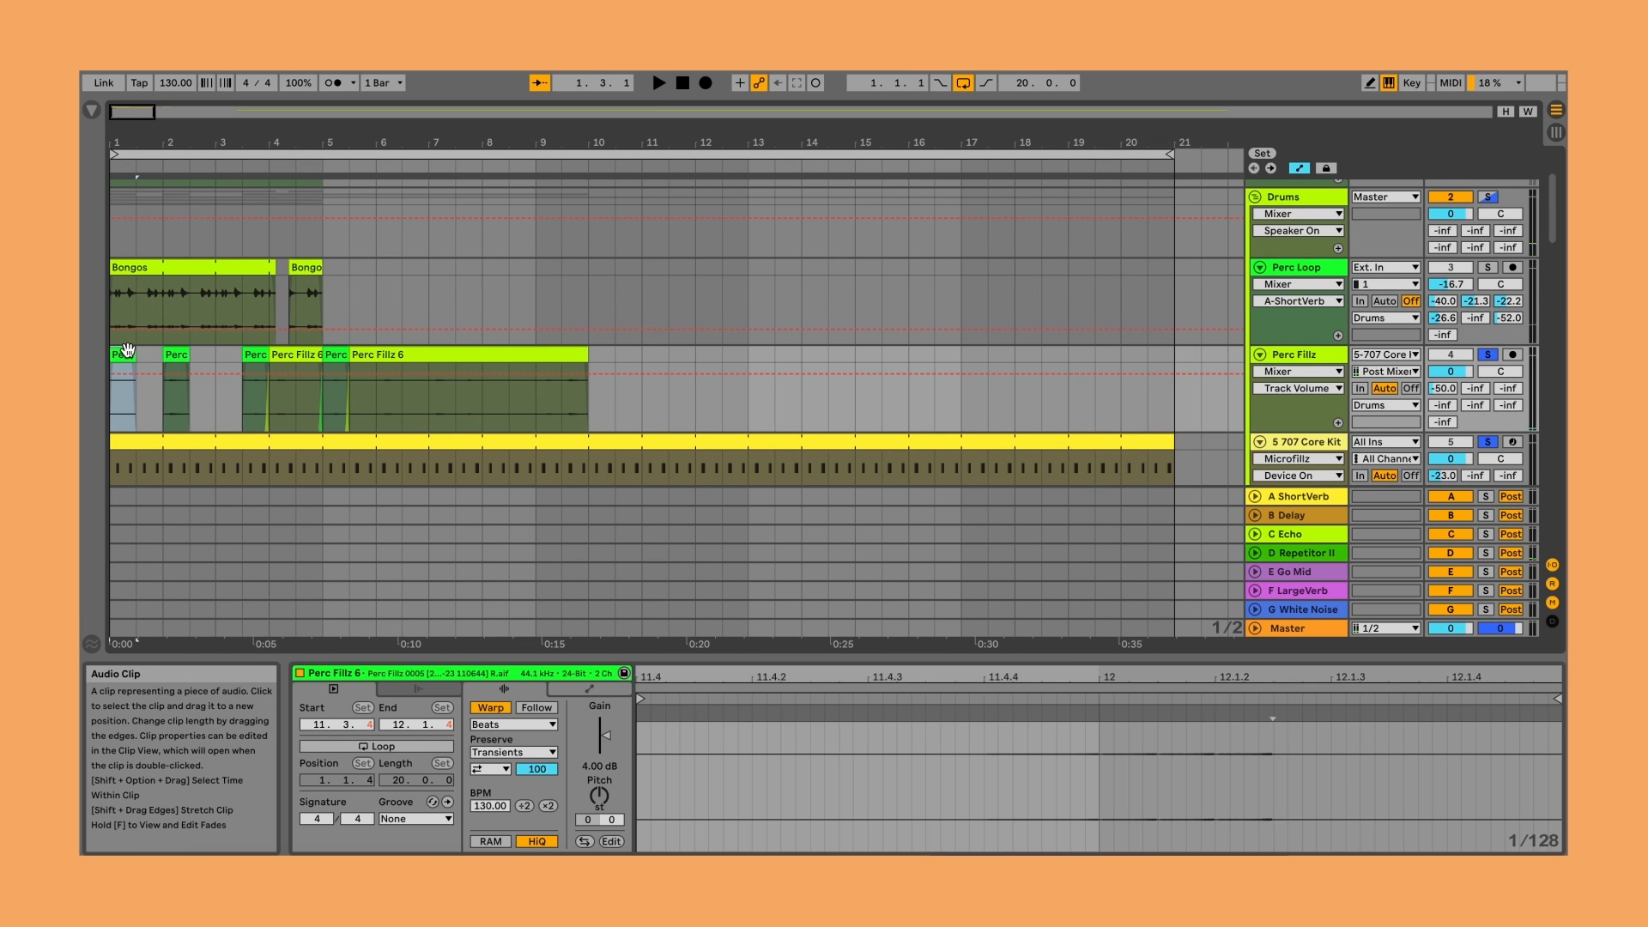
key("space")
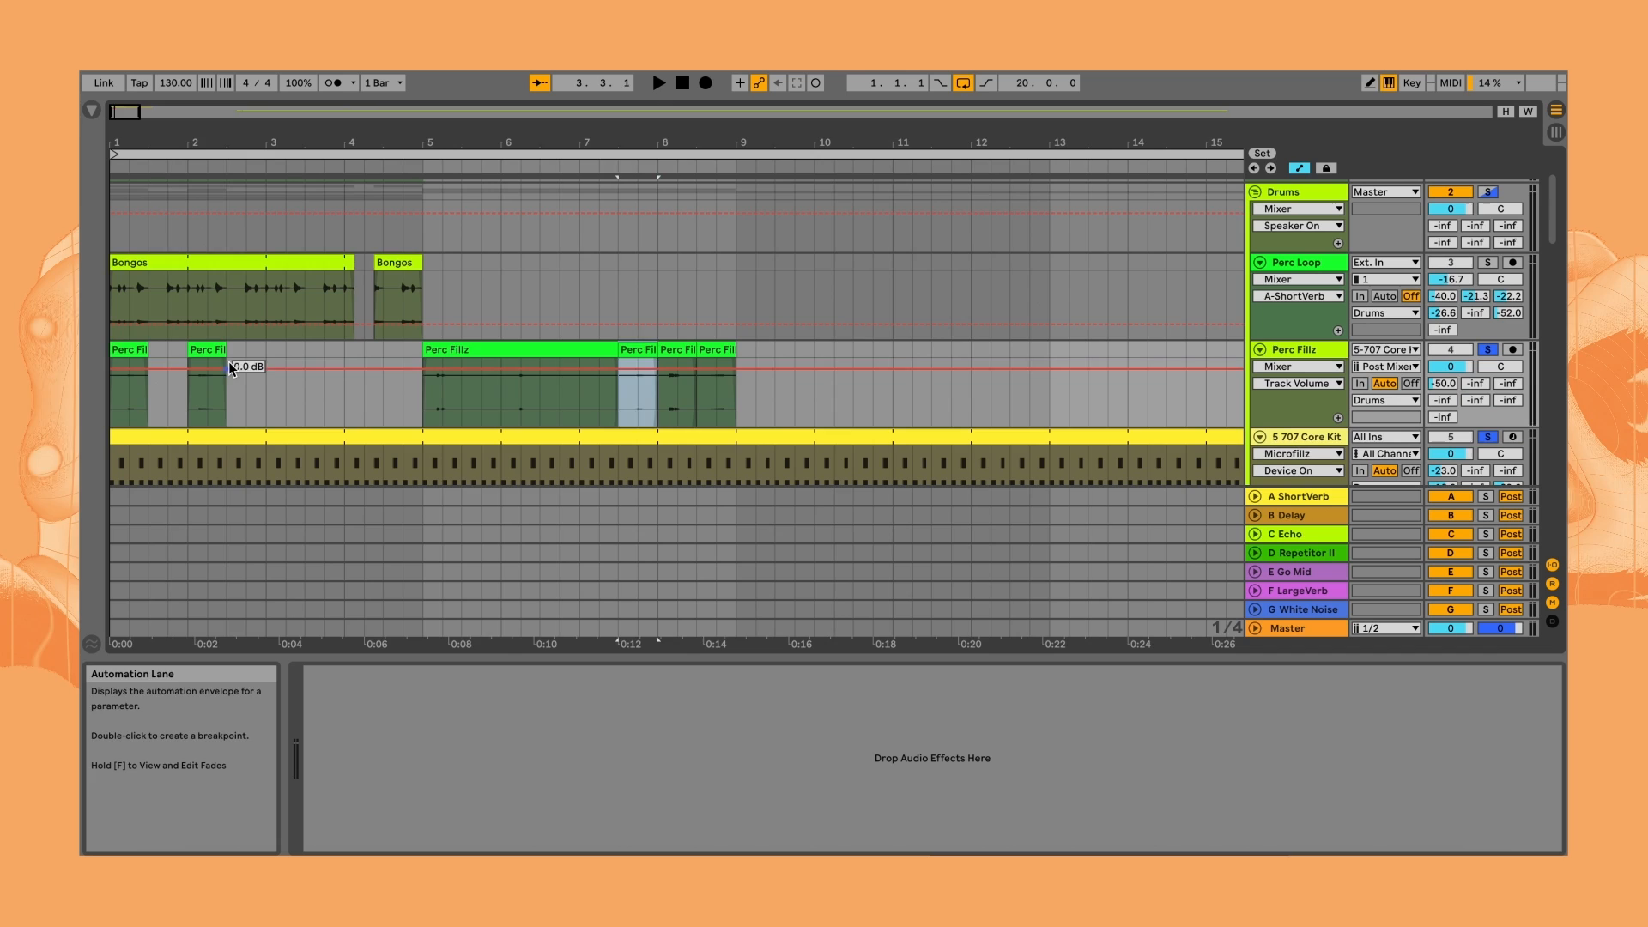
scroll(467, 348, "up", 5)
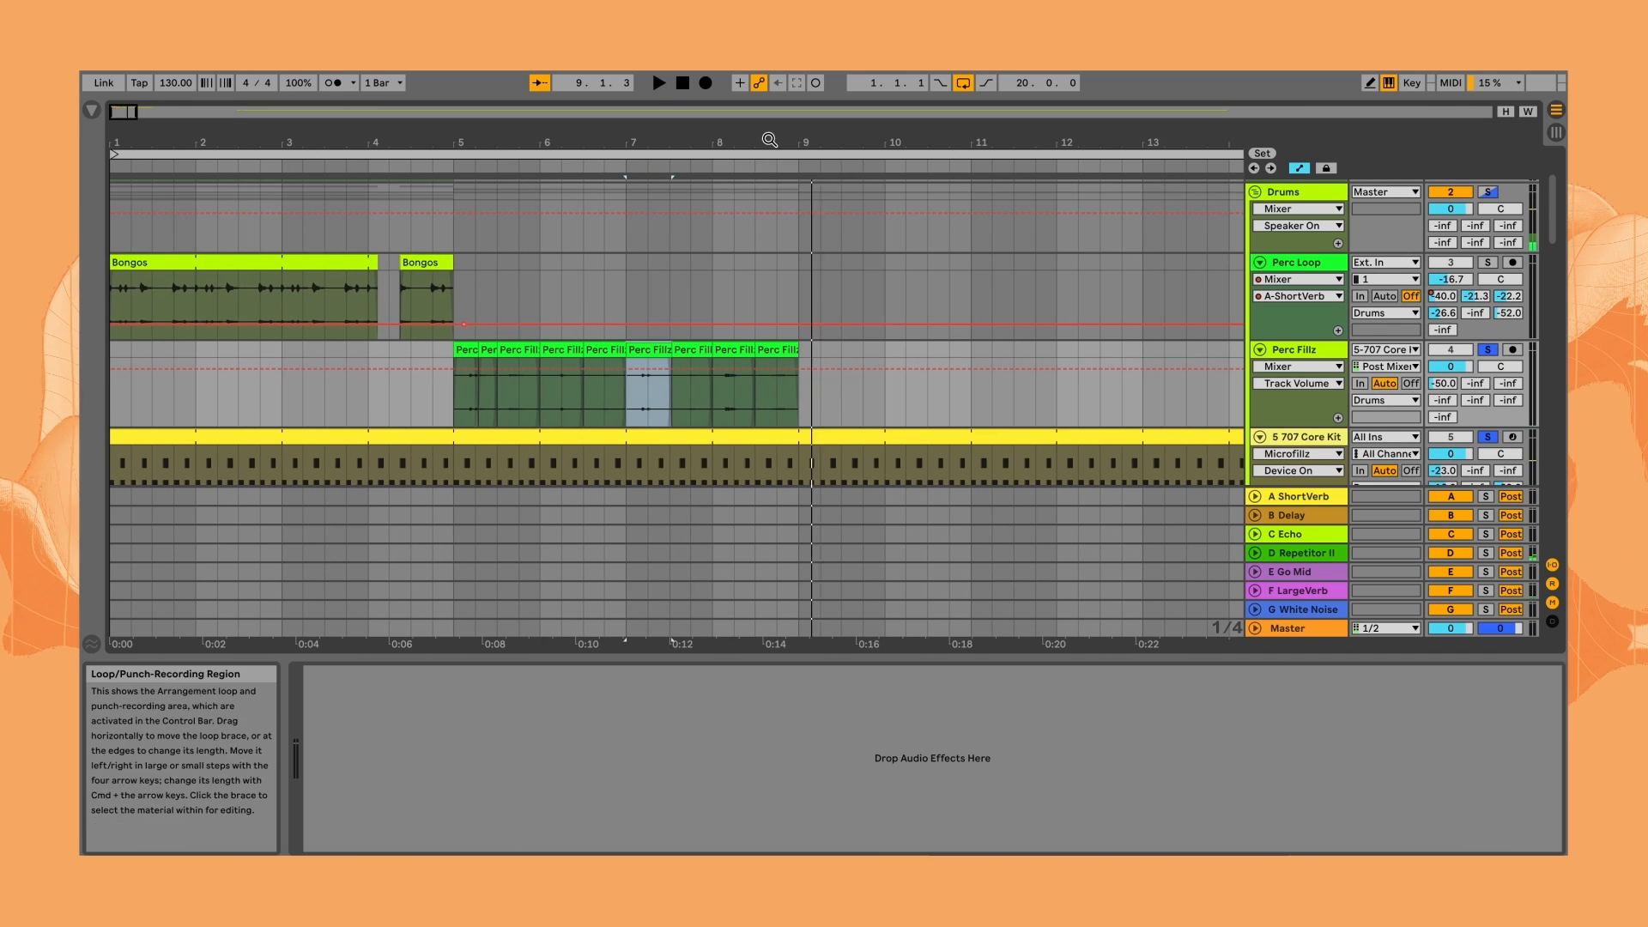
key("space")
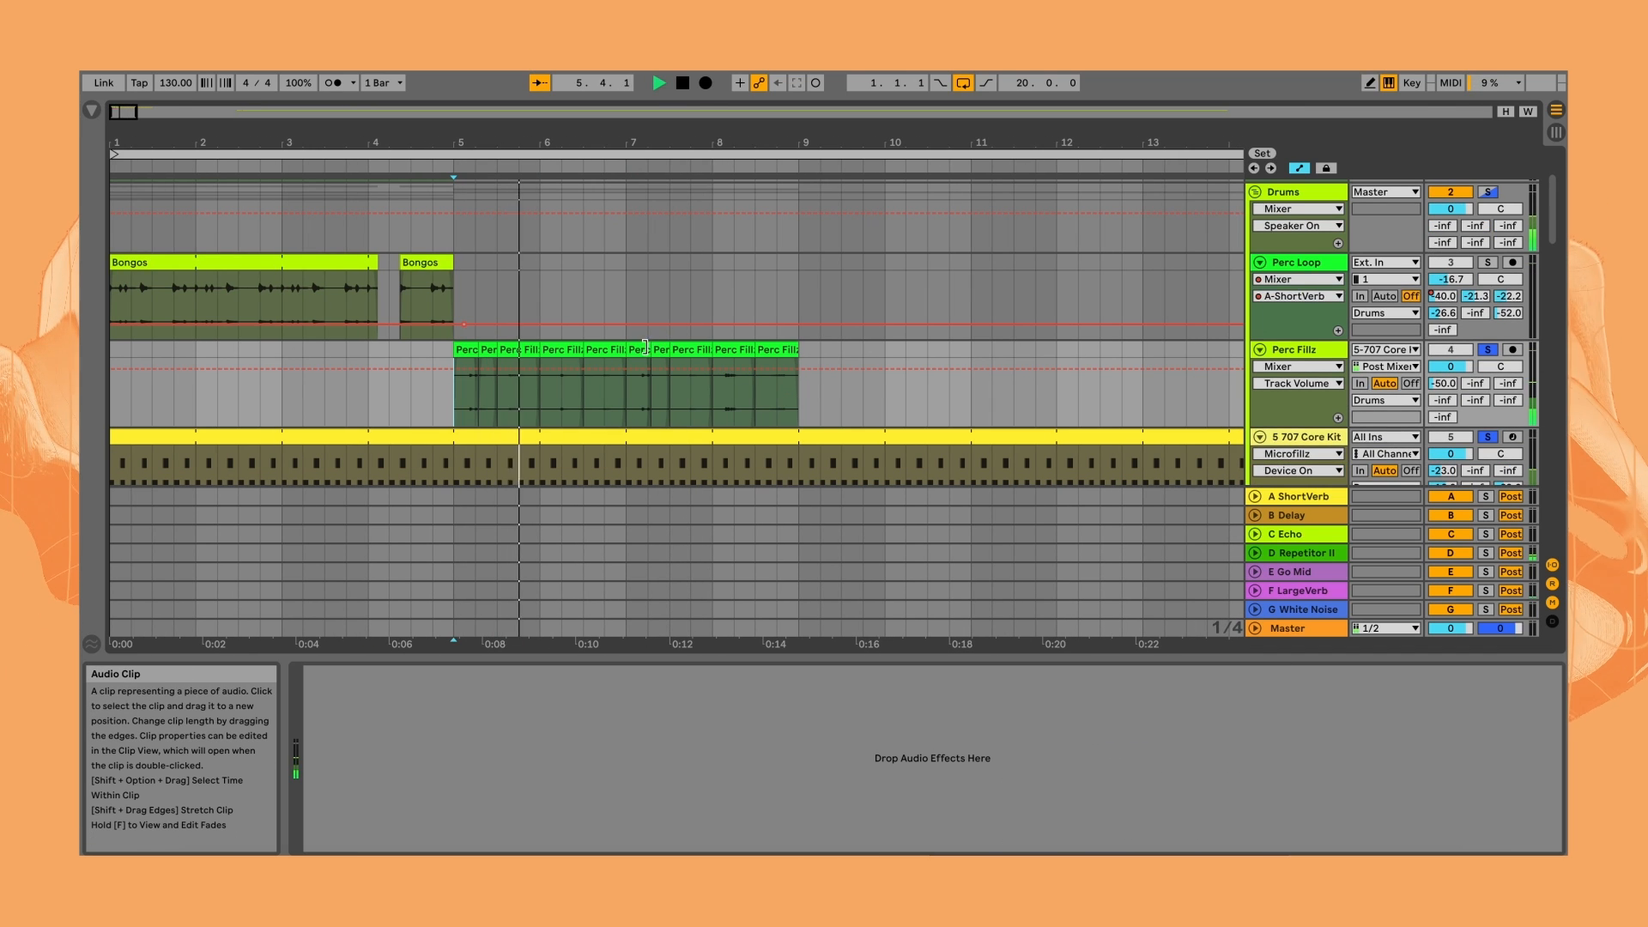
- Shift the green Perc Fillz segment just after bar 7 and audition the first segment at bar 1
left_click_drag(650, 350, 674, 349)
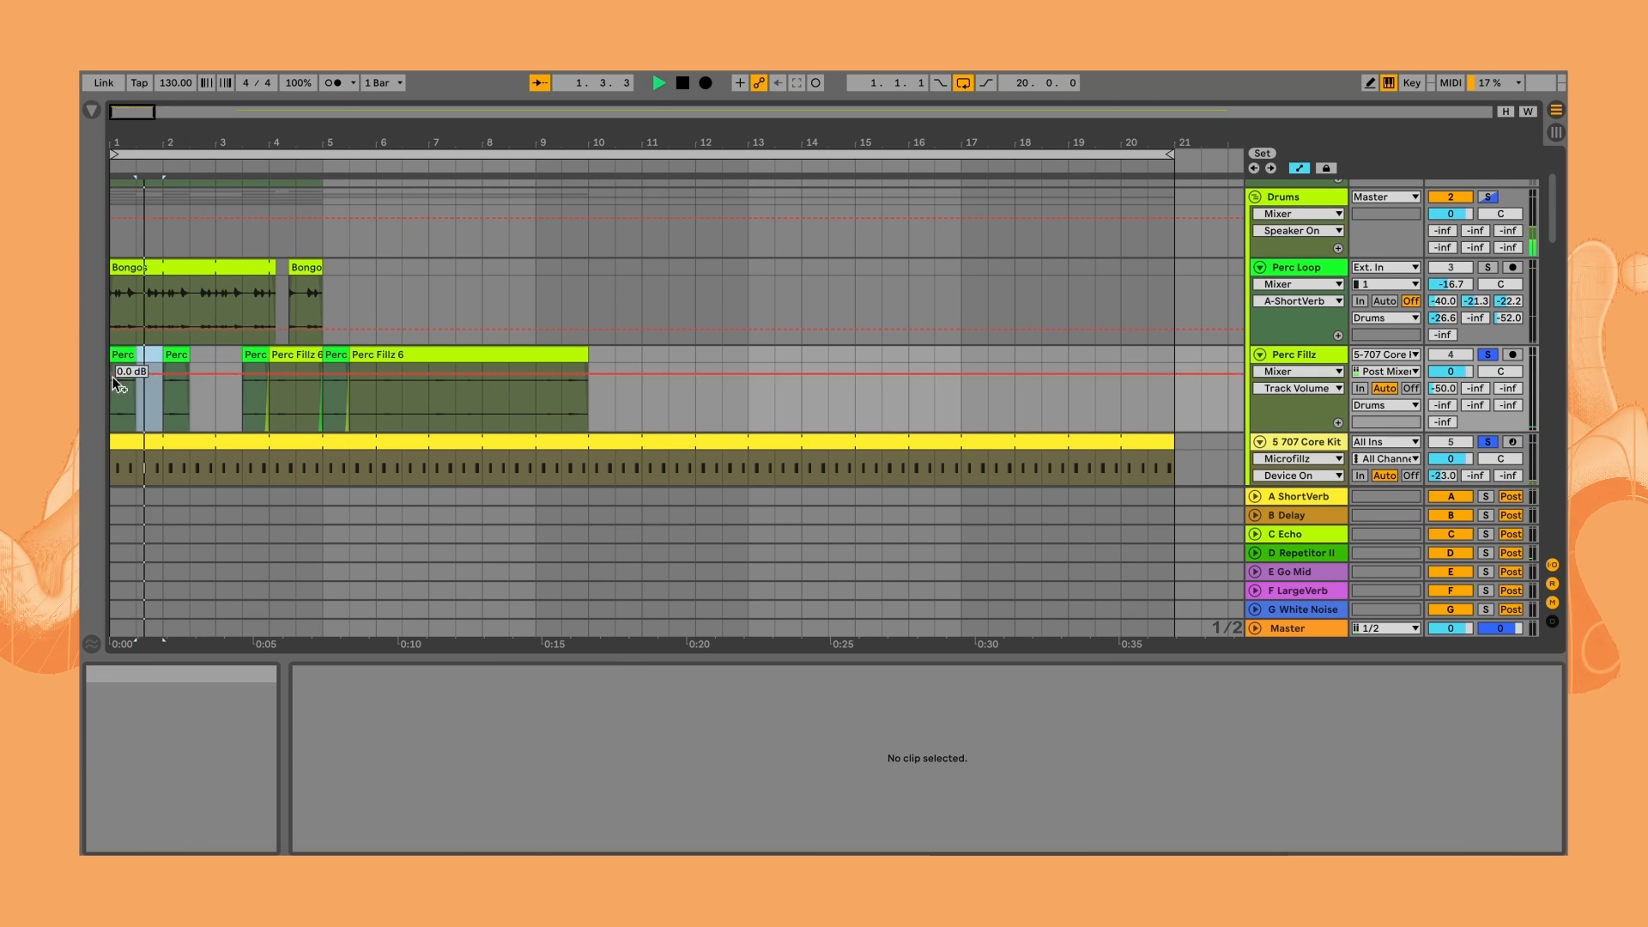
left_click(113, 404)
key("space")
left_click(127, 351)
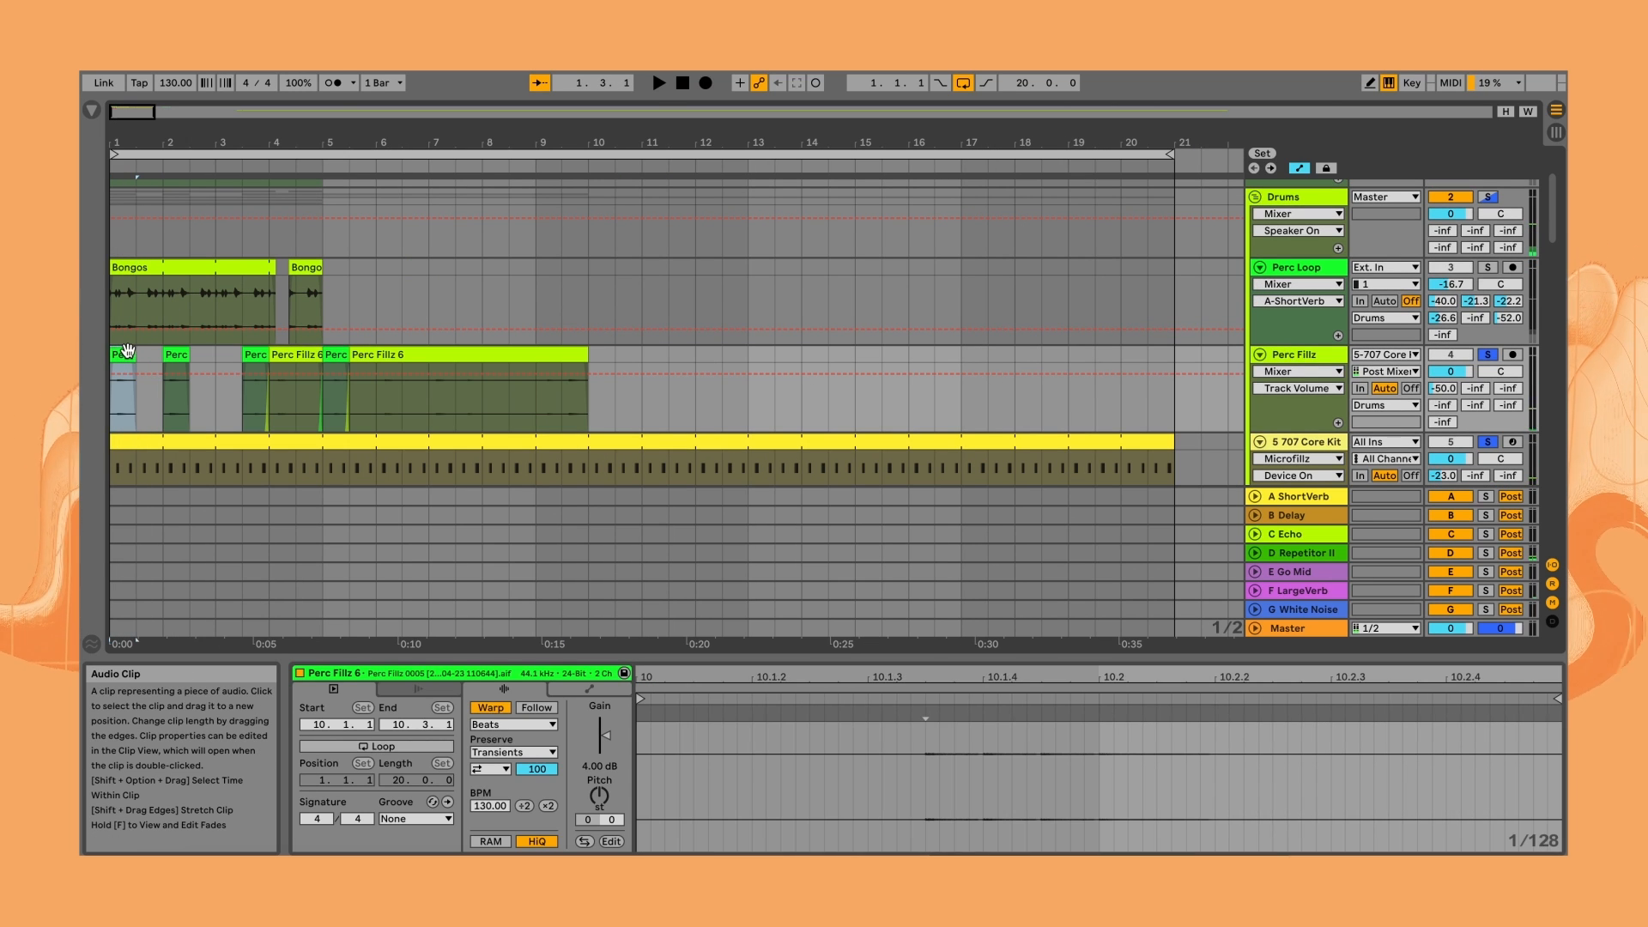
key("space")
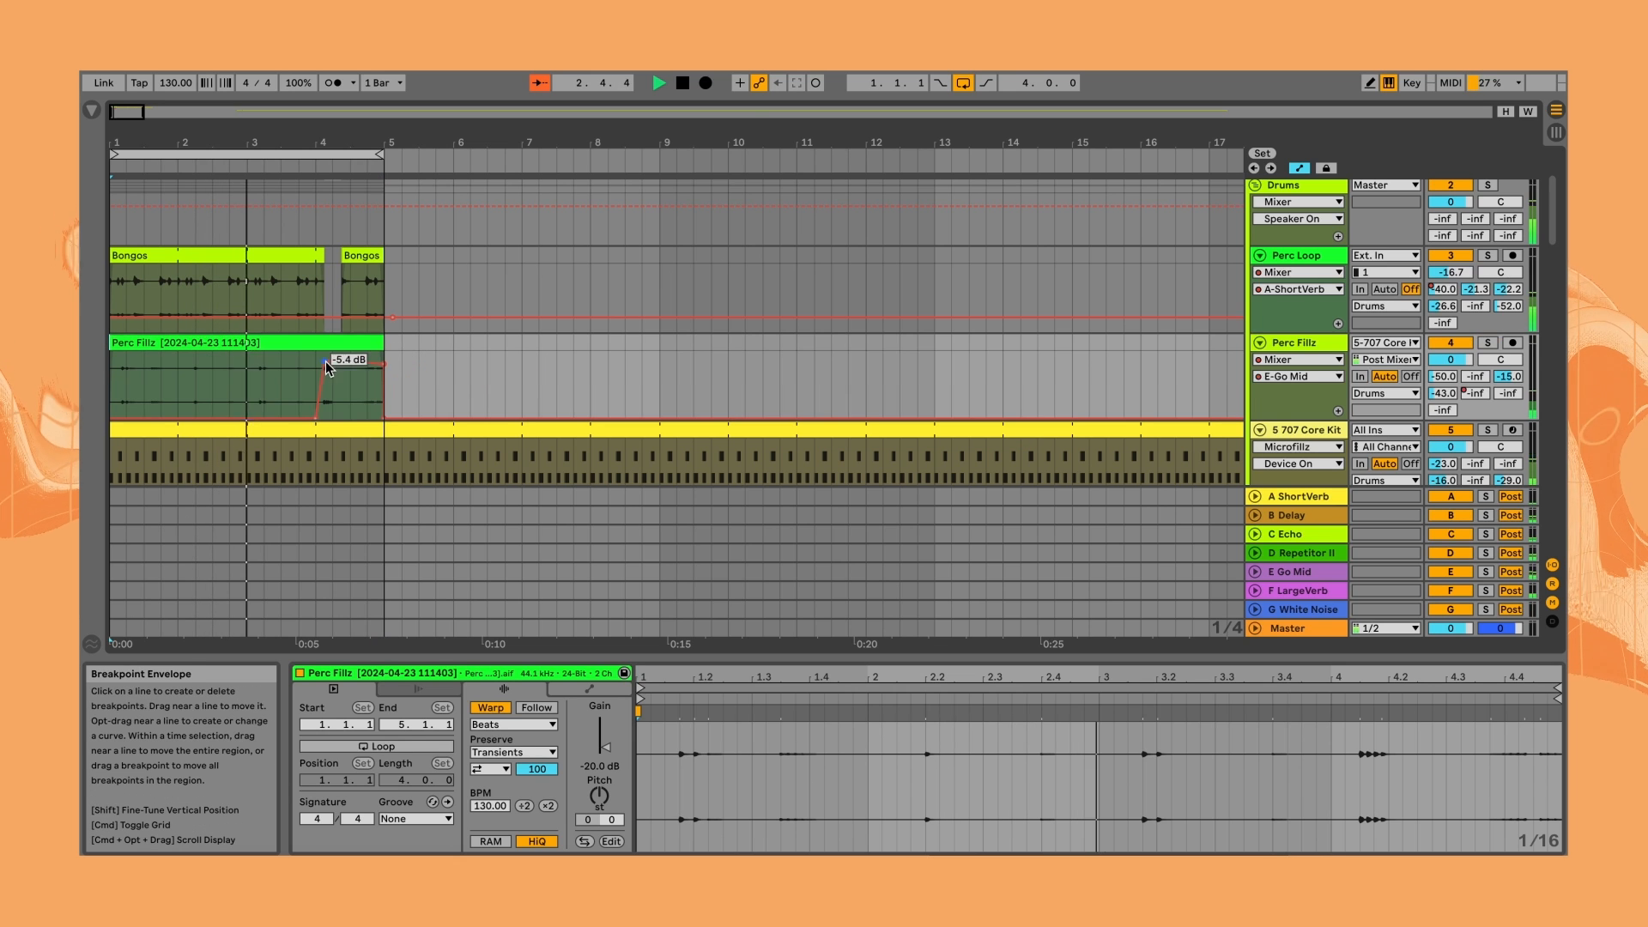
- Shape the E-Go Mid send automation peak at bar 4 of Perc Fillz and toggle the track's solo
left_click_drag(326, 362, 317, 363)
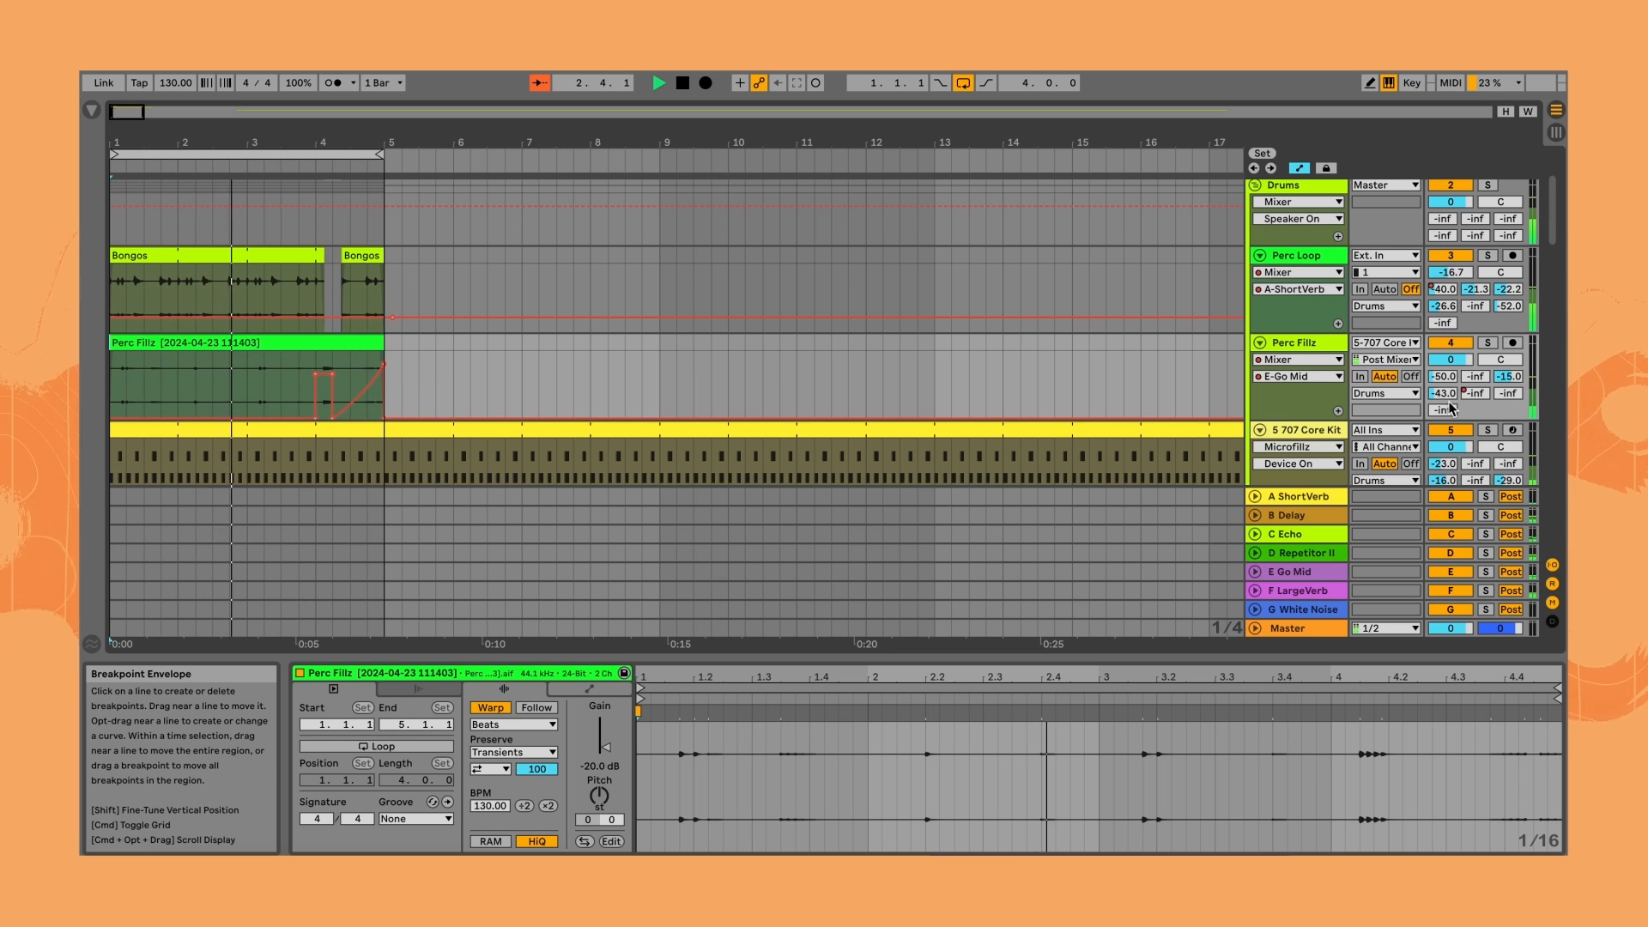
left_click(1489, 344)
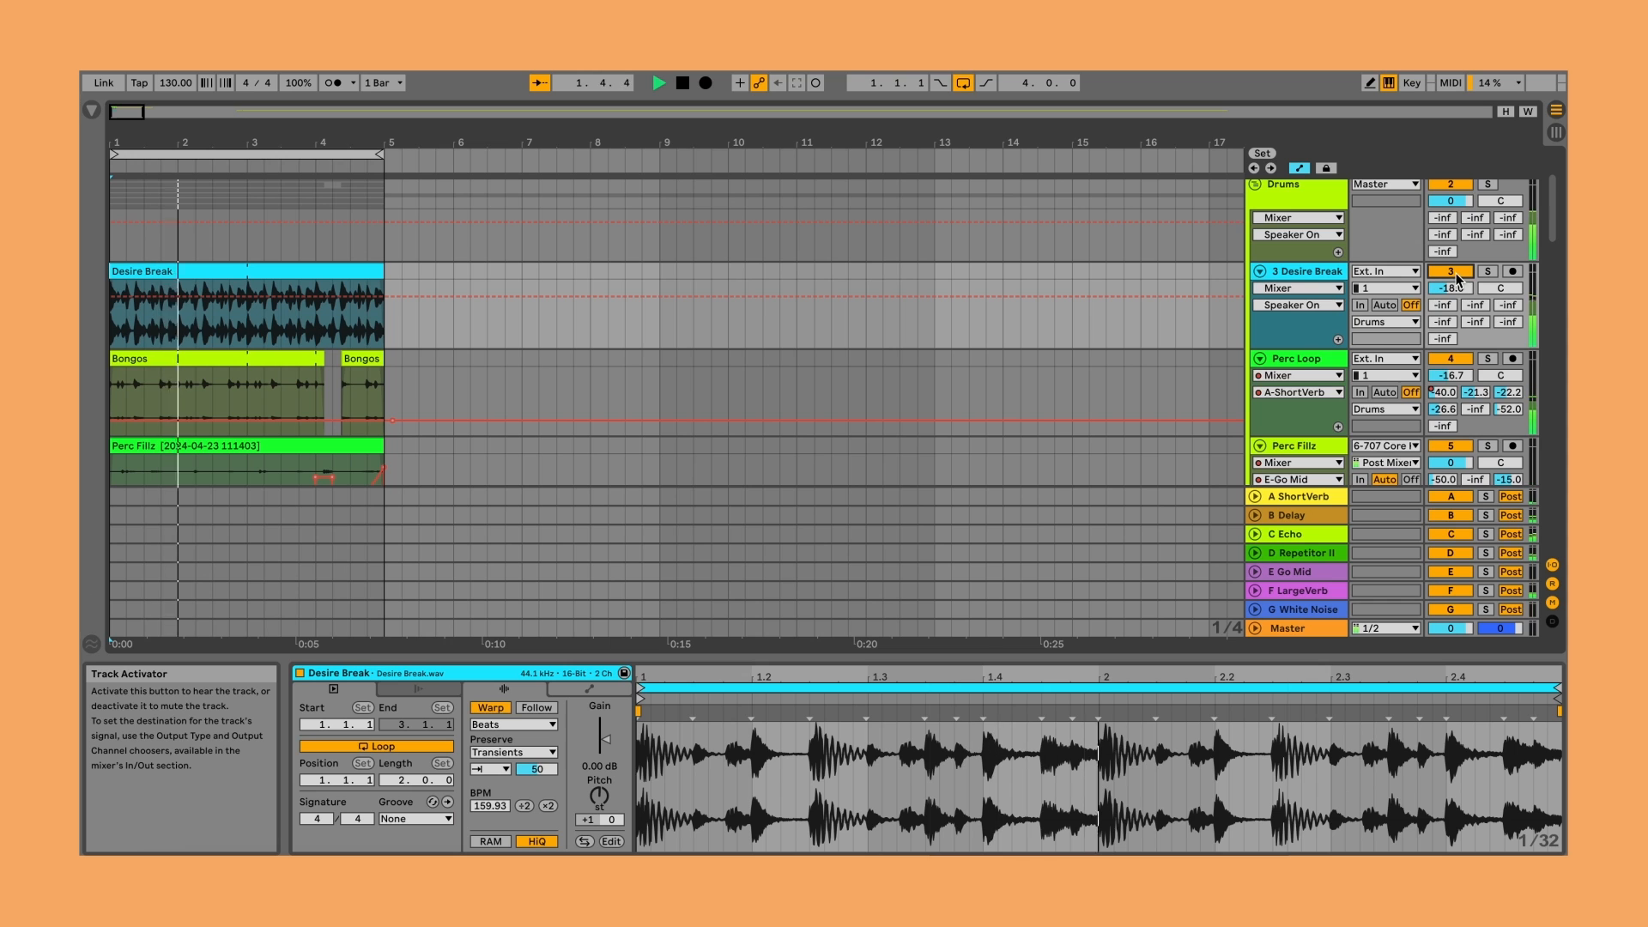
- Toggle the Drums group's solo, play Desire Break from just after bar 3, and select the Break Fillz segment inserted after bar 4
left_click(1489, 184)
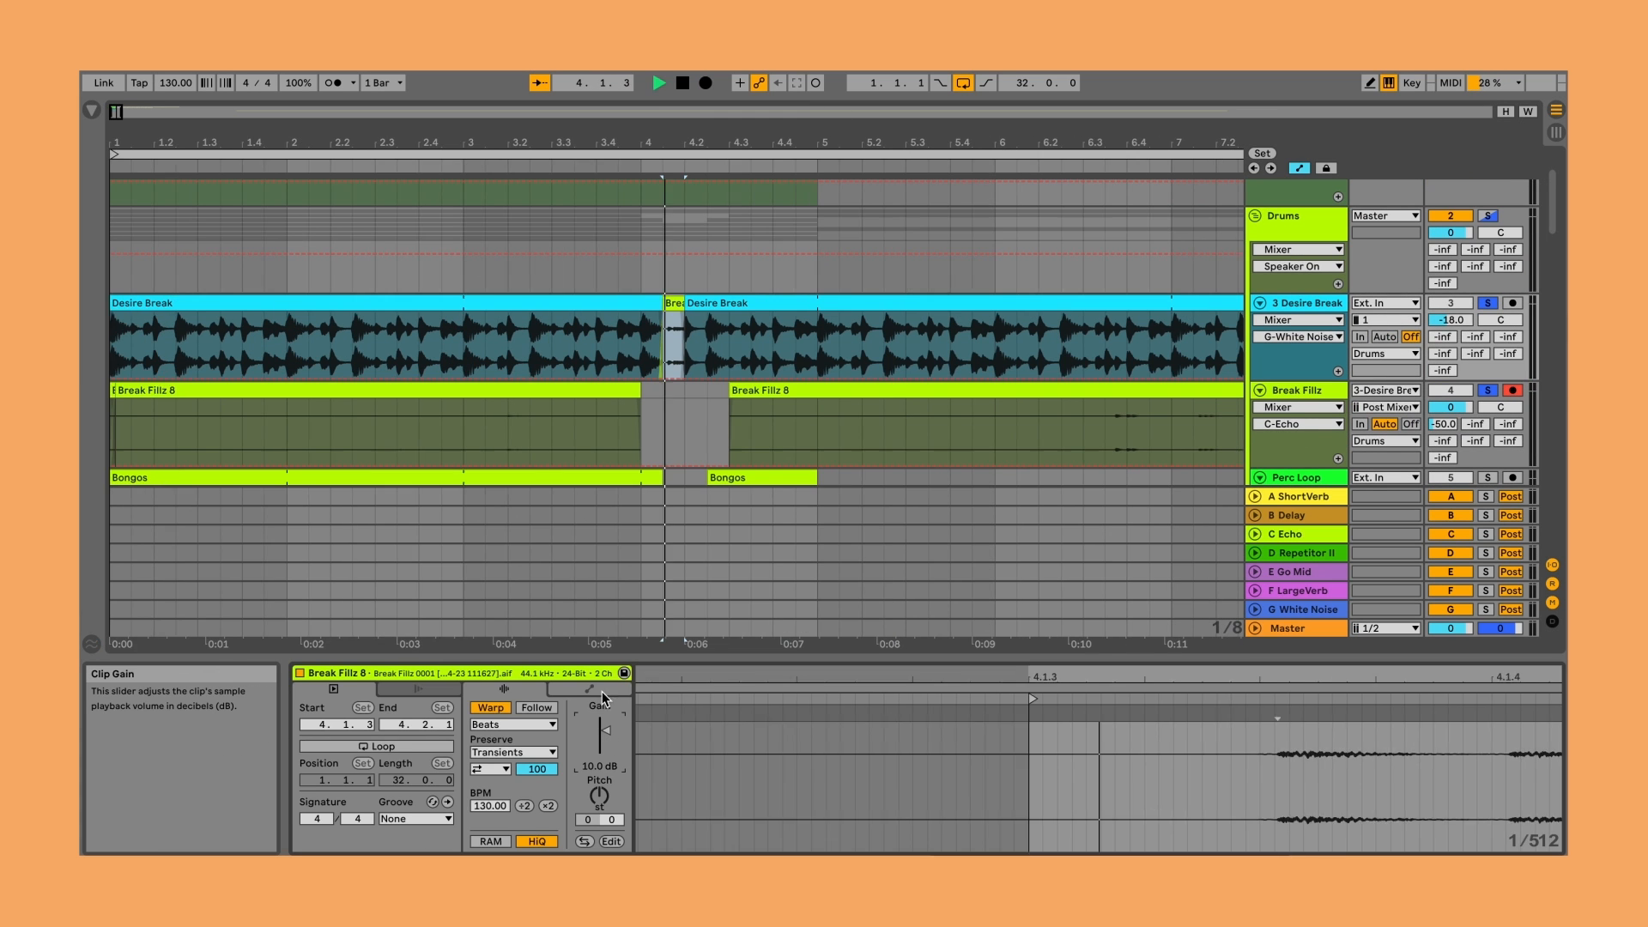
left_click(485, 347)
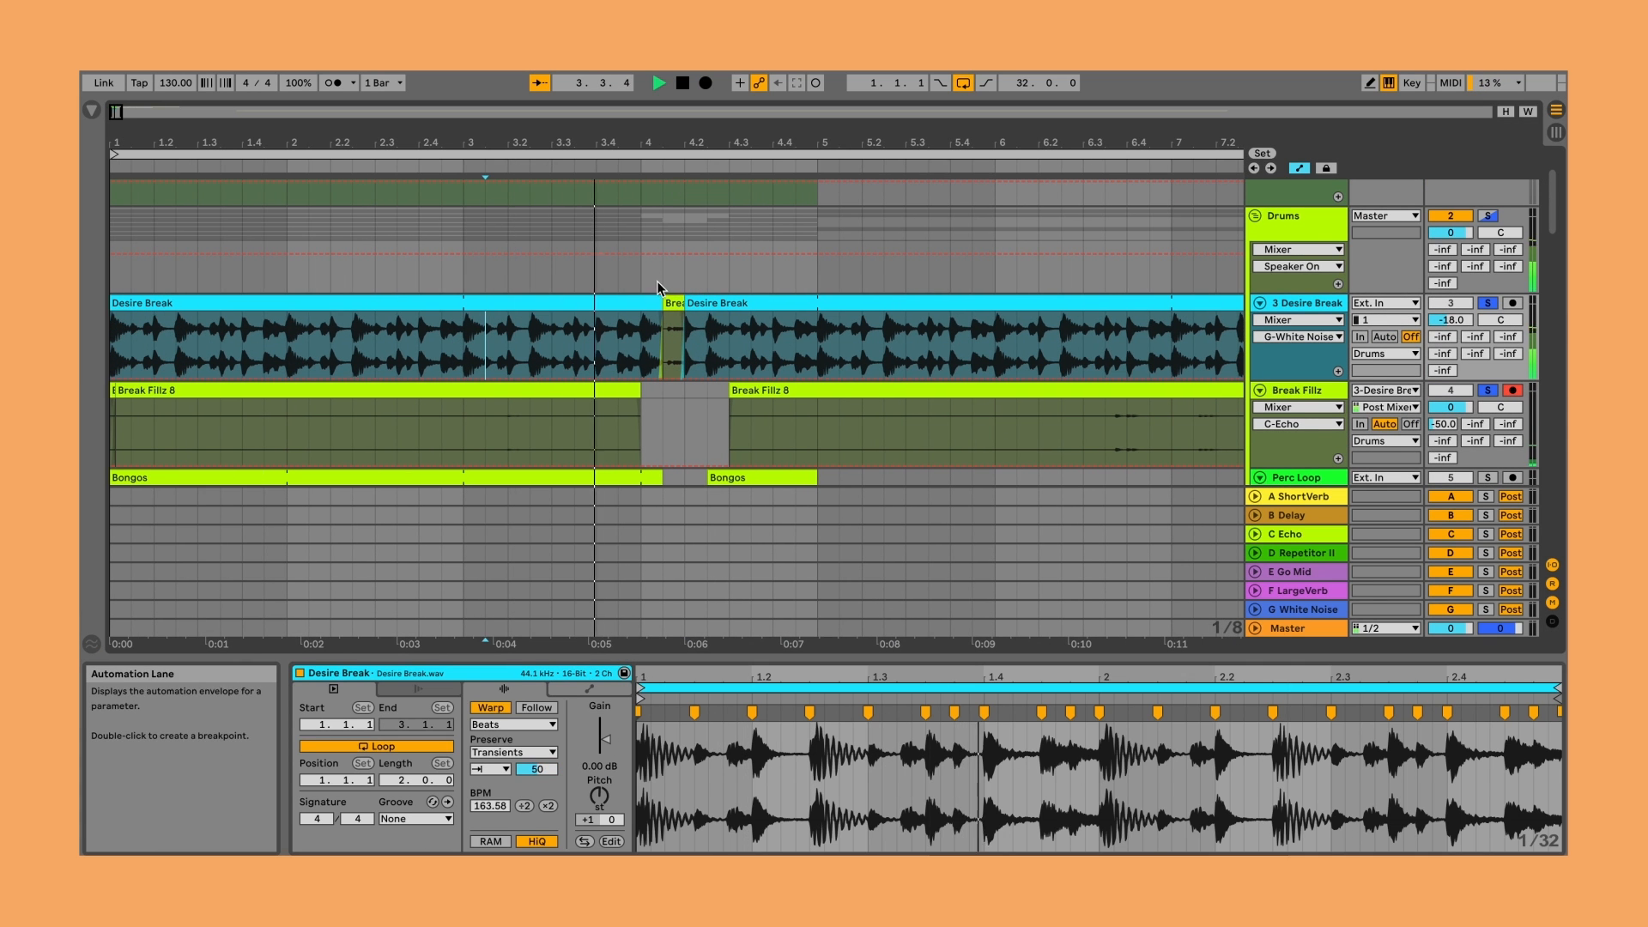
left_click(672, 300)
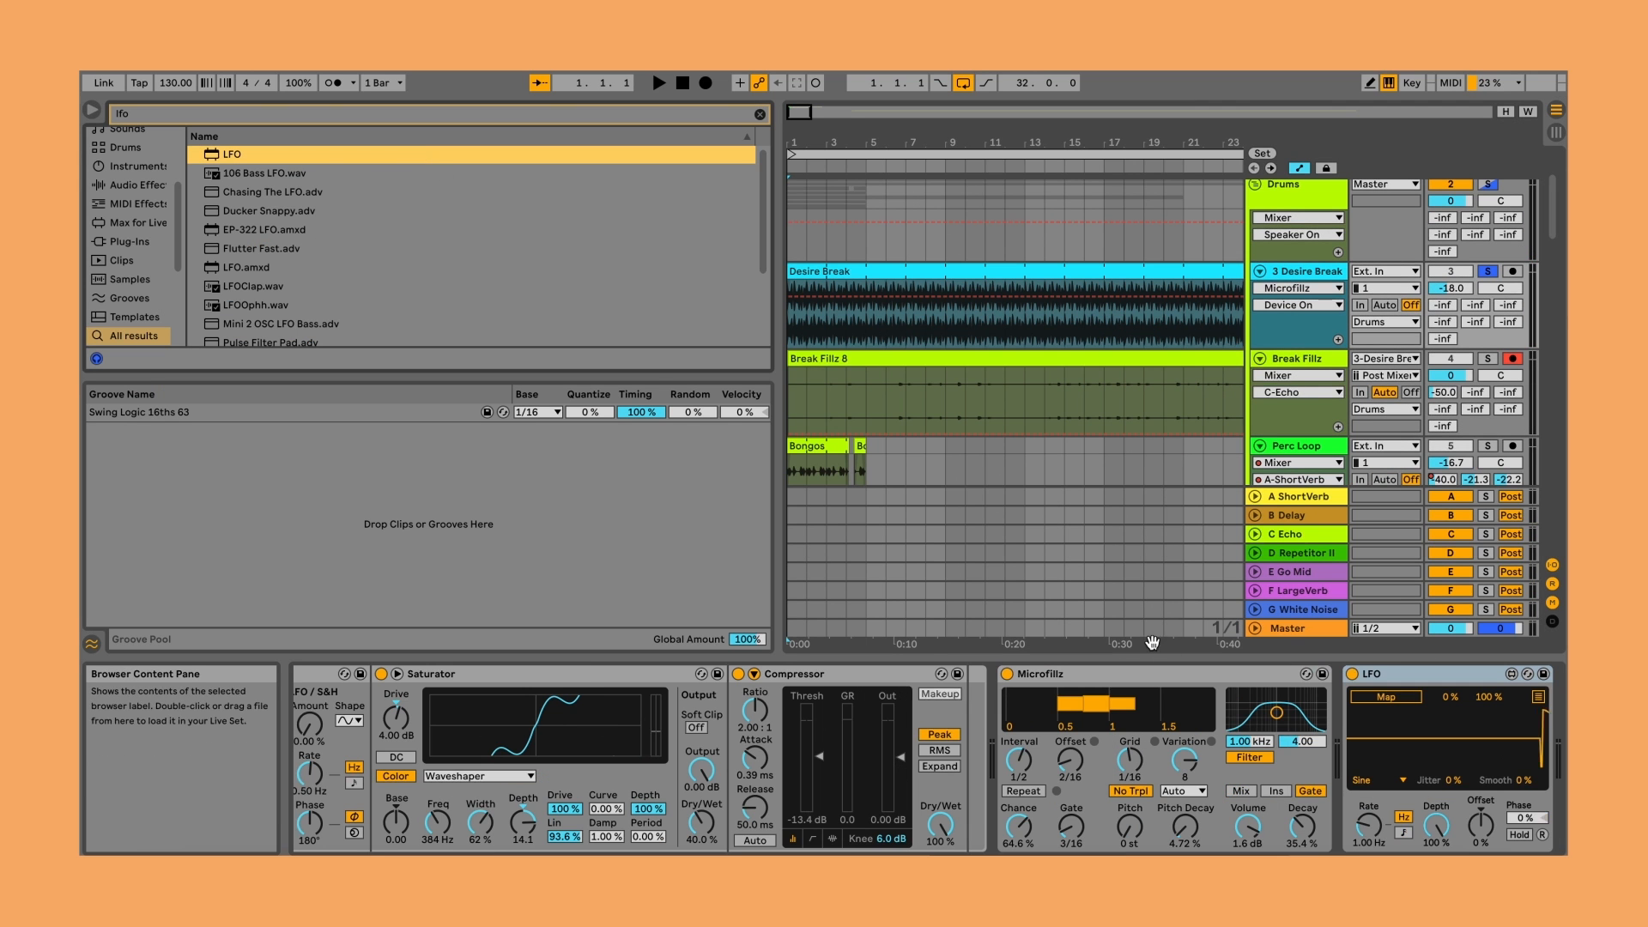
- Sync the LFO's rate to the tempo, choose the Bin waveform, and start playback
left_click(1403, 832)
left_click(1372, 779)
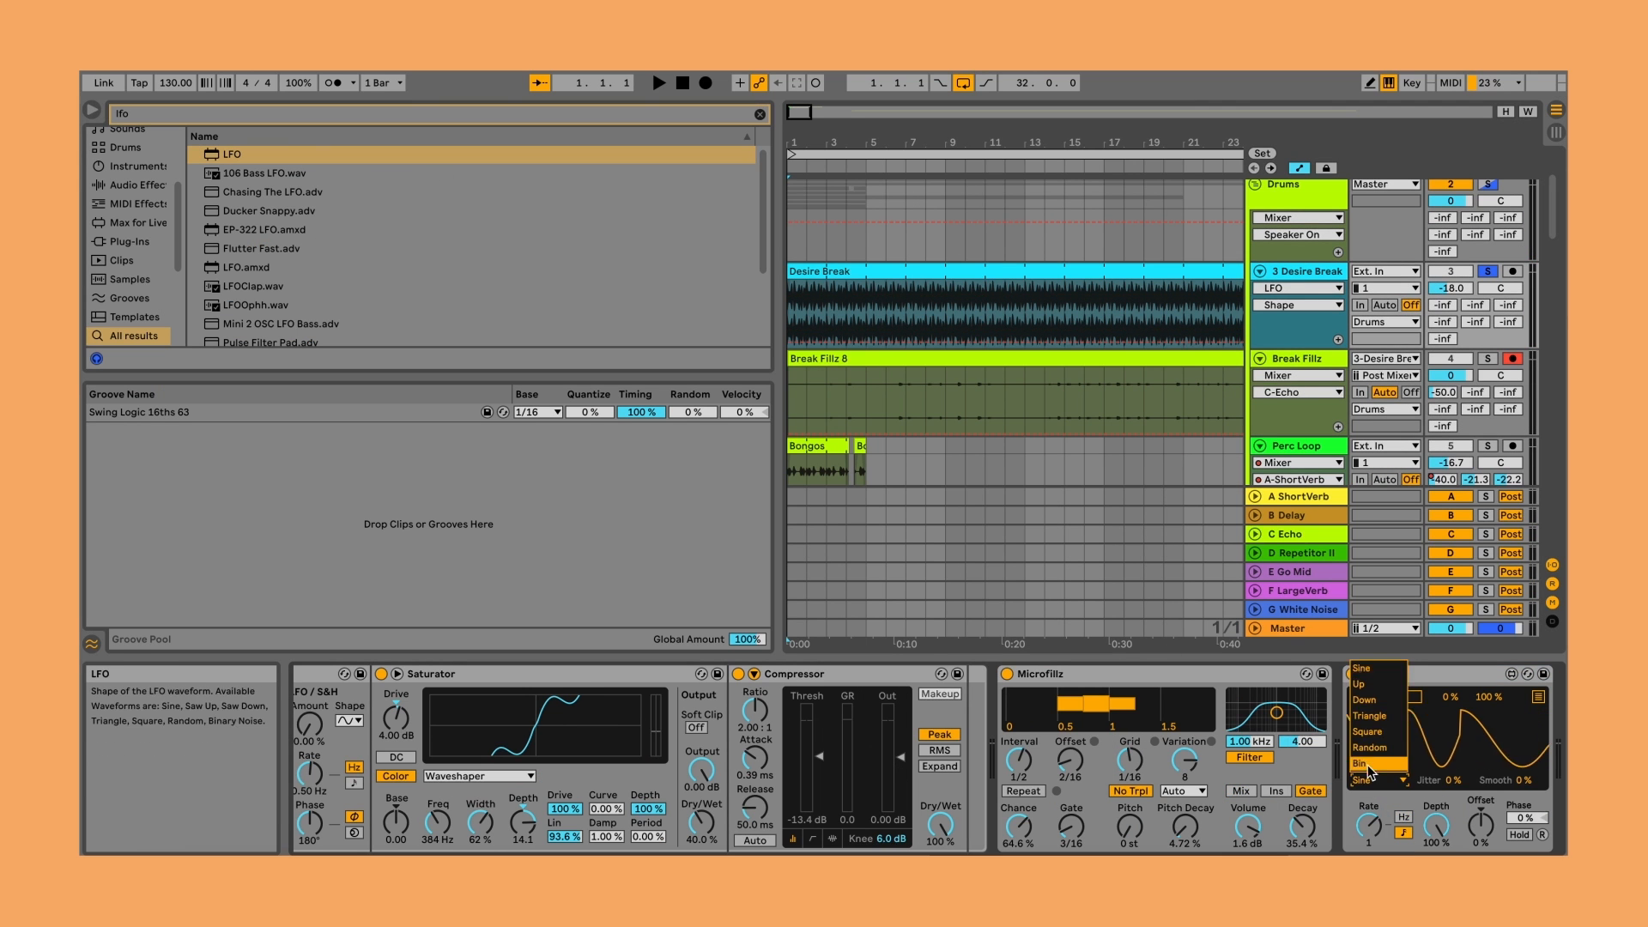
key("space")
- Map the LFO to Microfillz's Grid and Interval with maximums of 81 % and 82 %, and close the mapping list
left_click(1385, 696)
left_click(1129, 759)
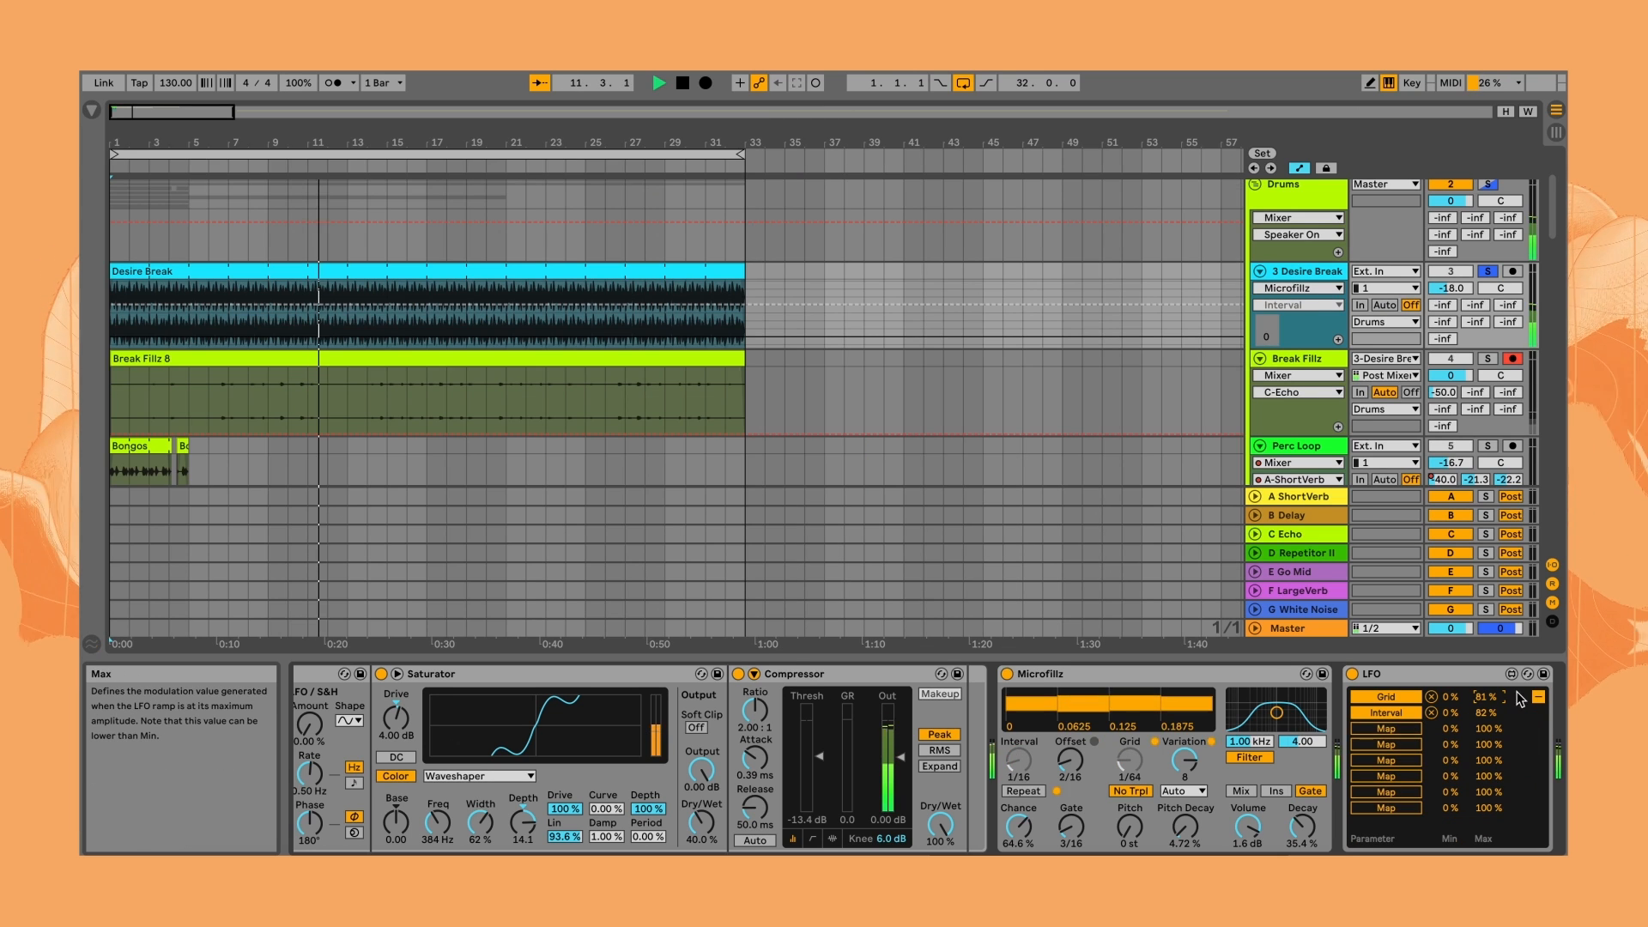
left_click(1536, 697)
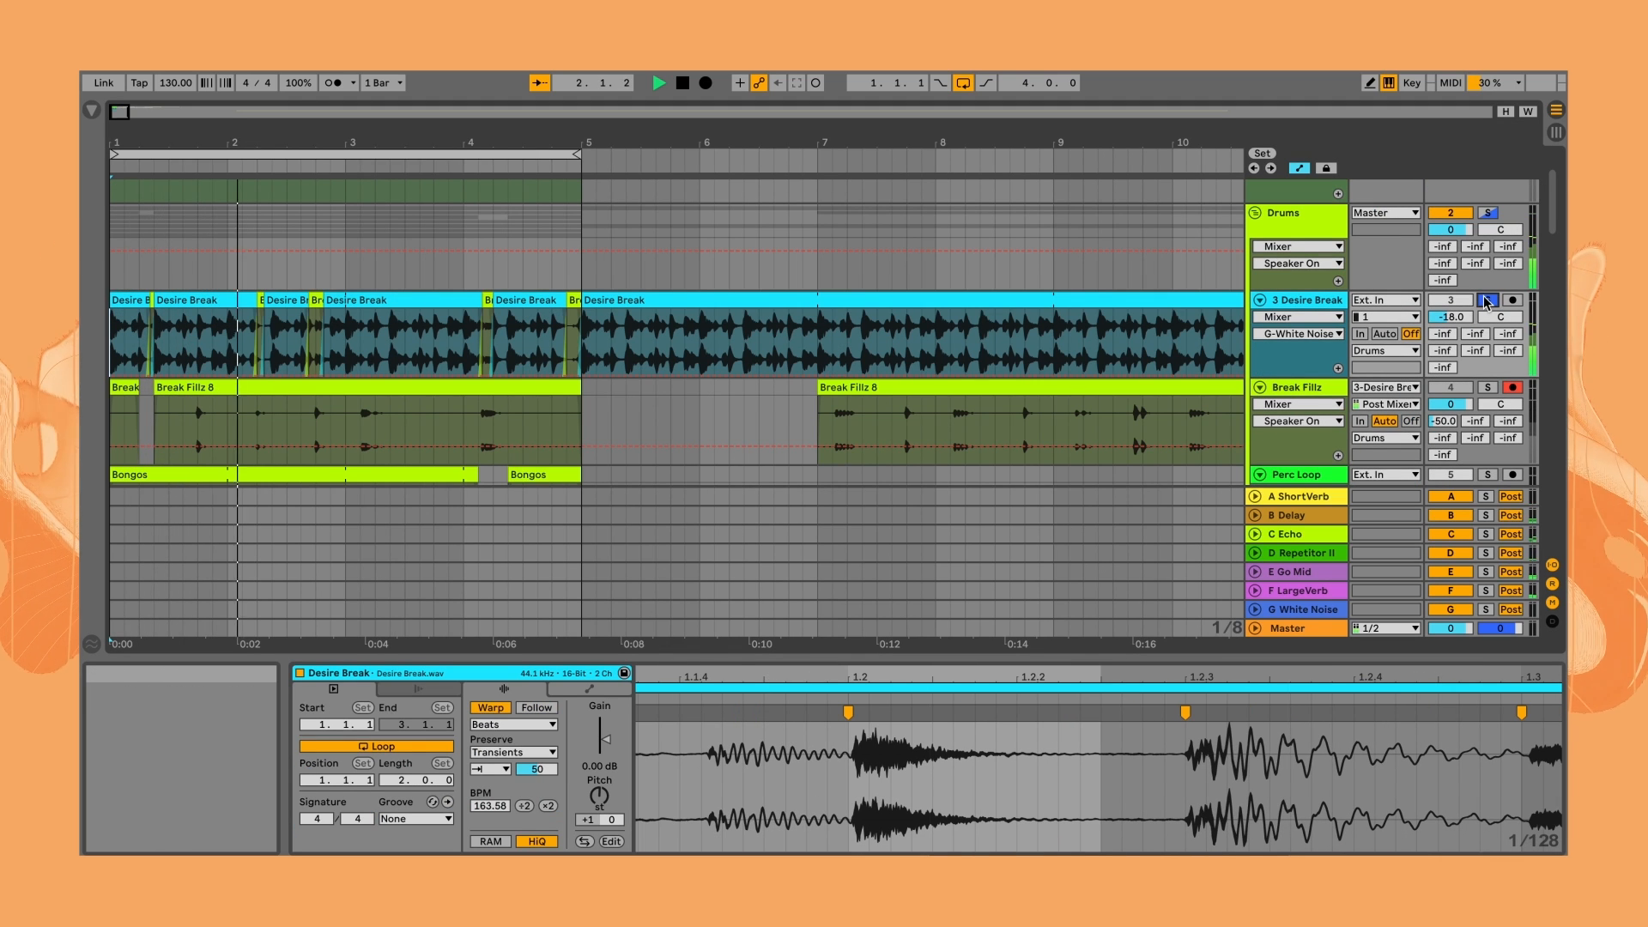
- Take the 3 Desire Break track out of solo during playback of bars 1 to 5
left_click(1485, 300)
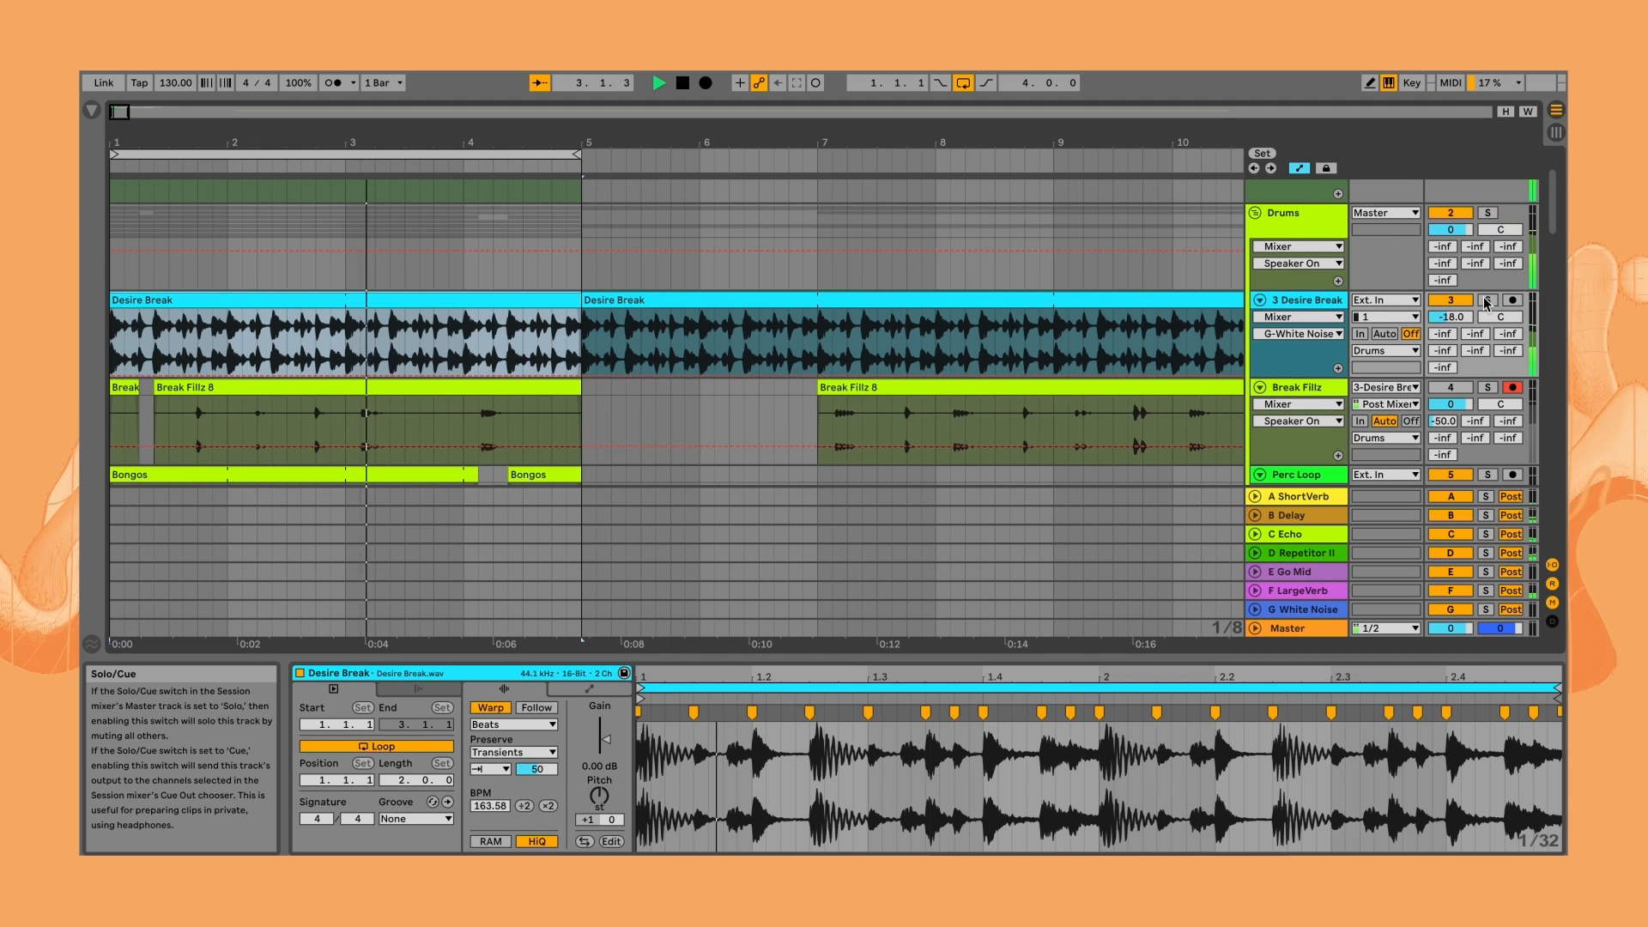